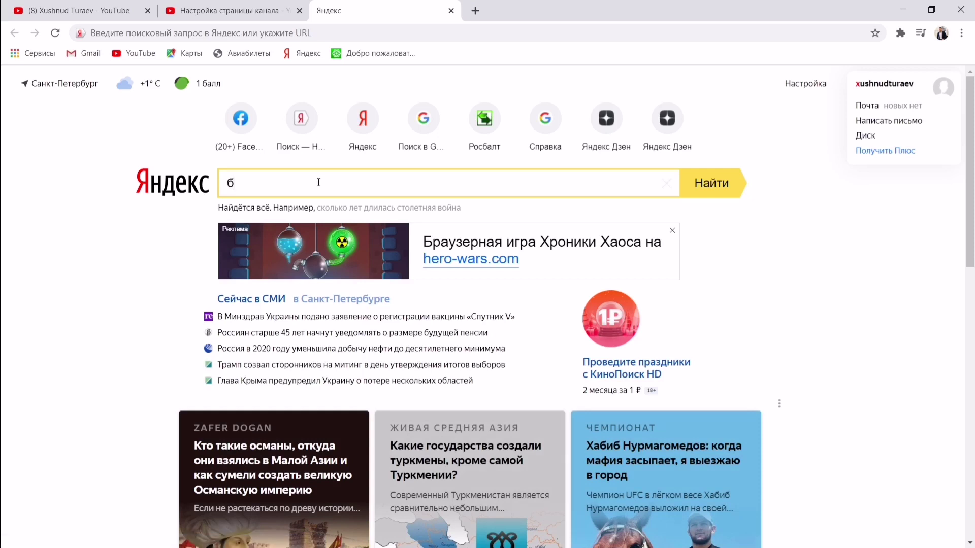
- Search Yandex for "банер 2048 x 1152" and browse the banner pictures in the image results
text(банер)
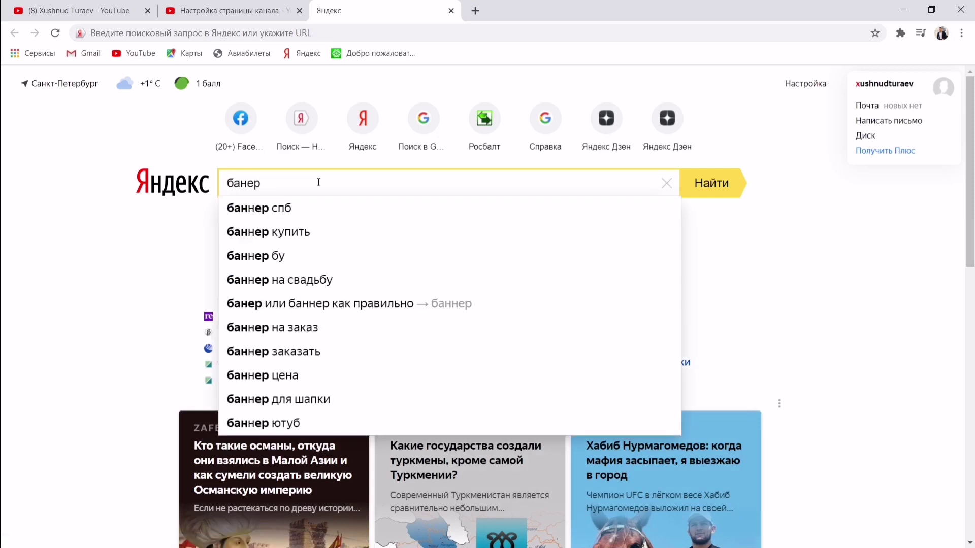
text(2048 x 1152)
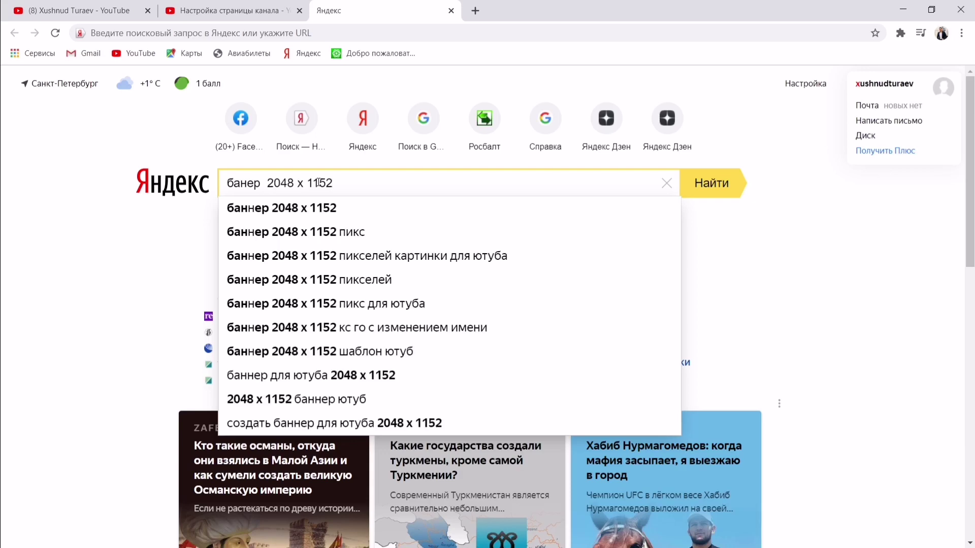
key(Return)
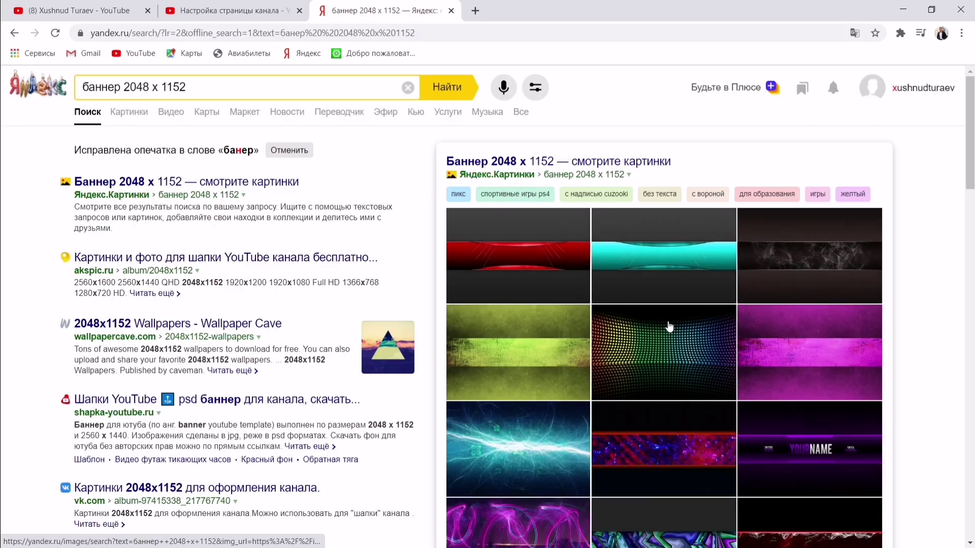
scroll(519, 420, down, 2)
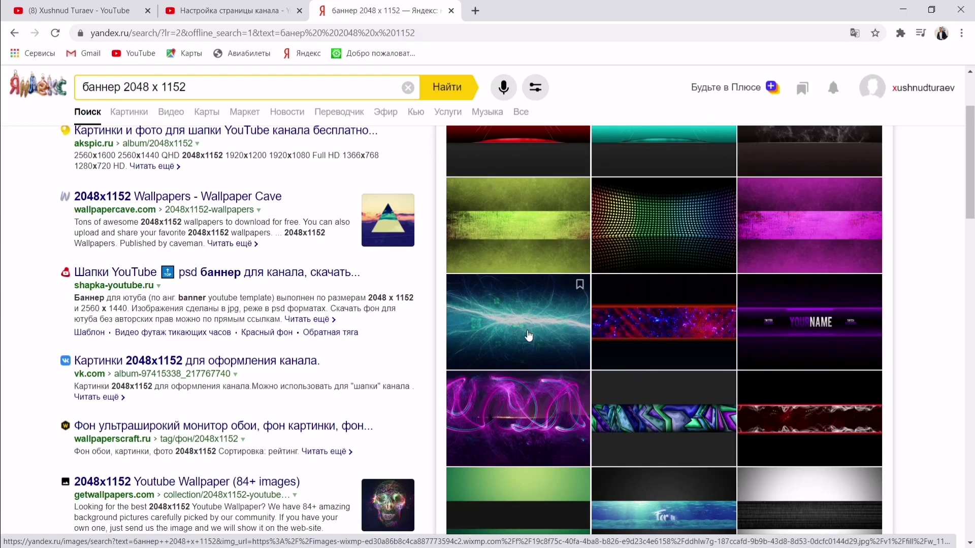
click(788, 323)
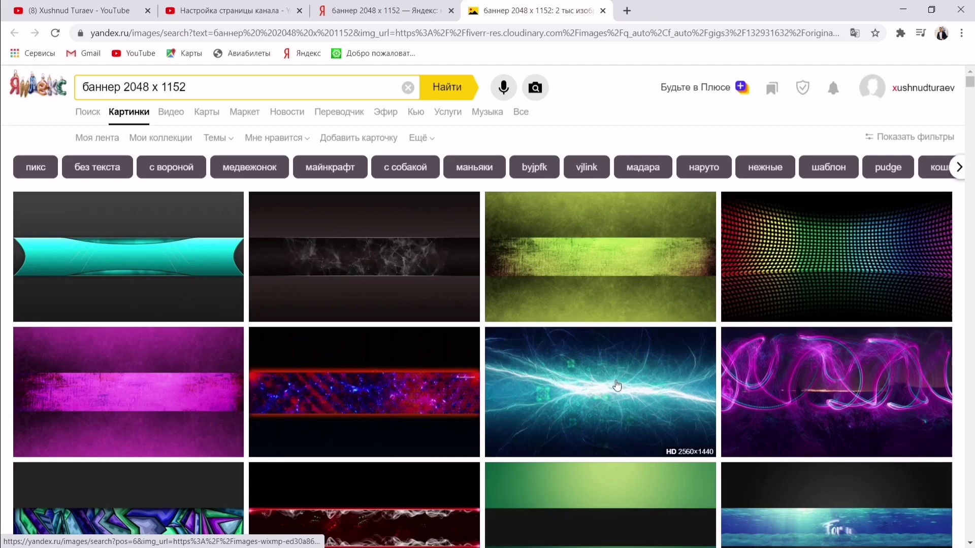
mouse_move(586, 370)
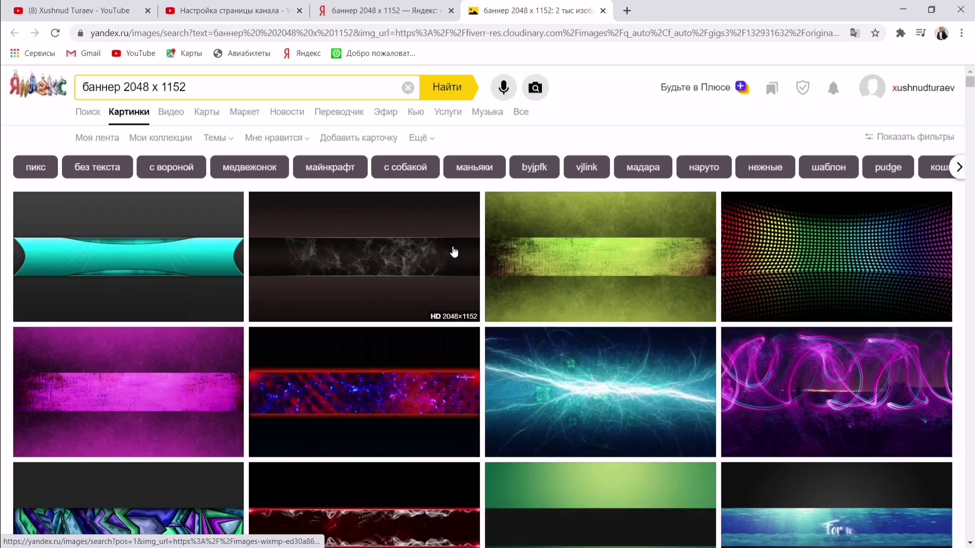
scroll(660, 424, down, 5)
scroll(660, 424, up, 5)
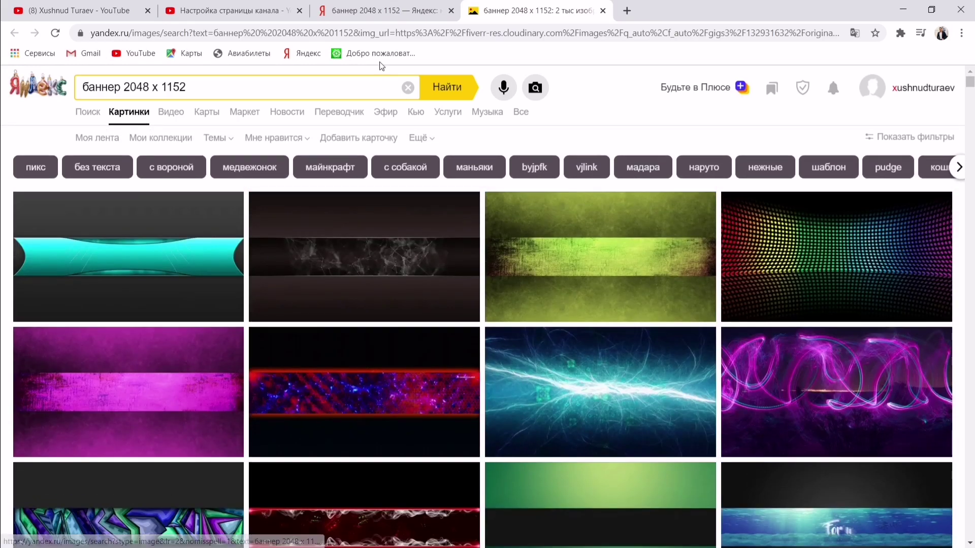
- Return to the channel branding settings, open and cancel the logo file selection, and try the logo's custom start time before restoring whole-video display
click(239, 14)
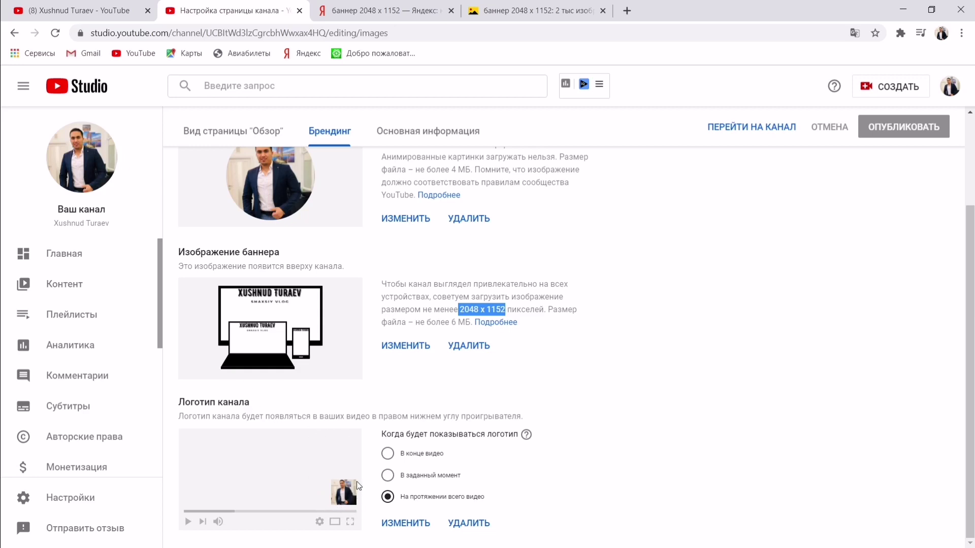
click(406, 525)
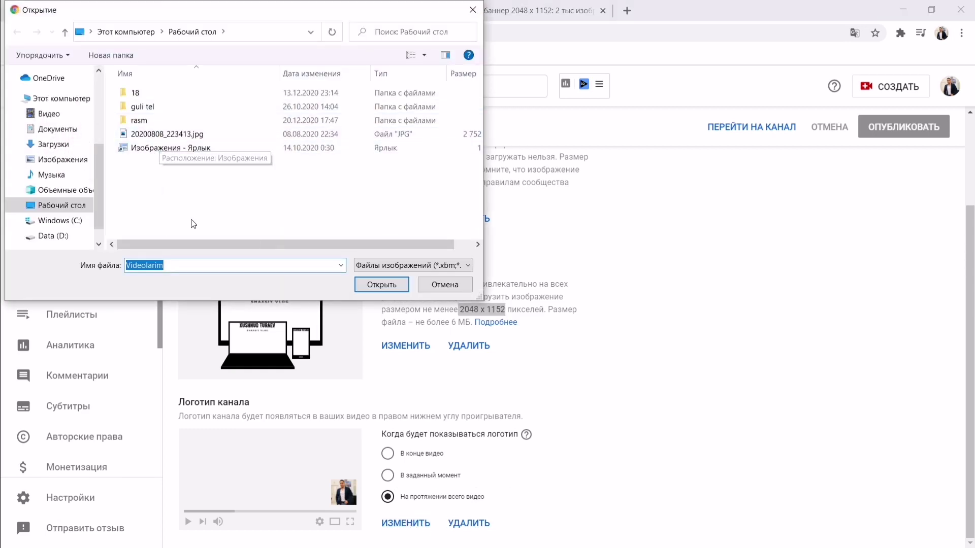
click(443, 285)
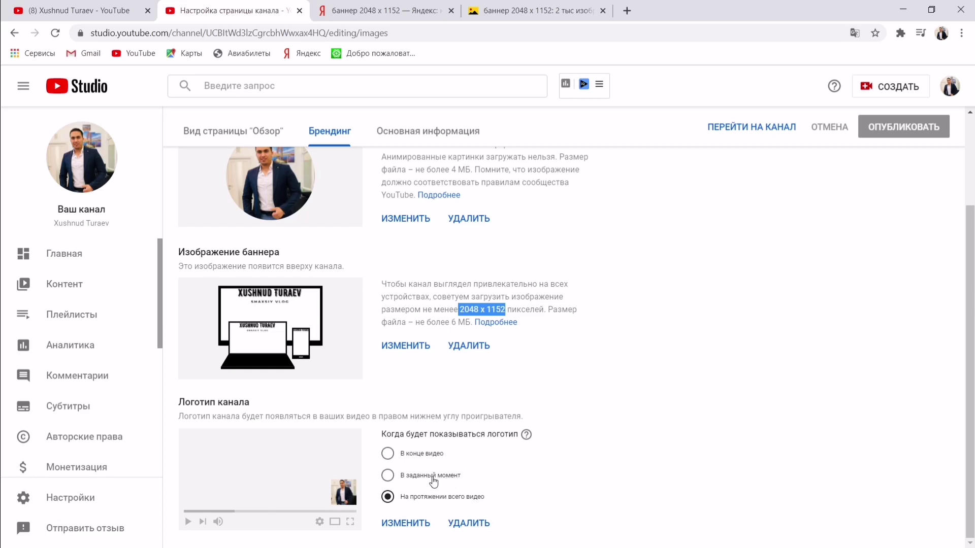
click(389, 476)
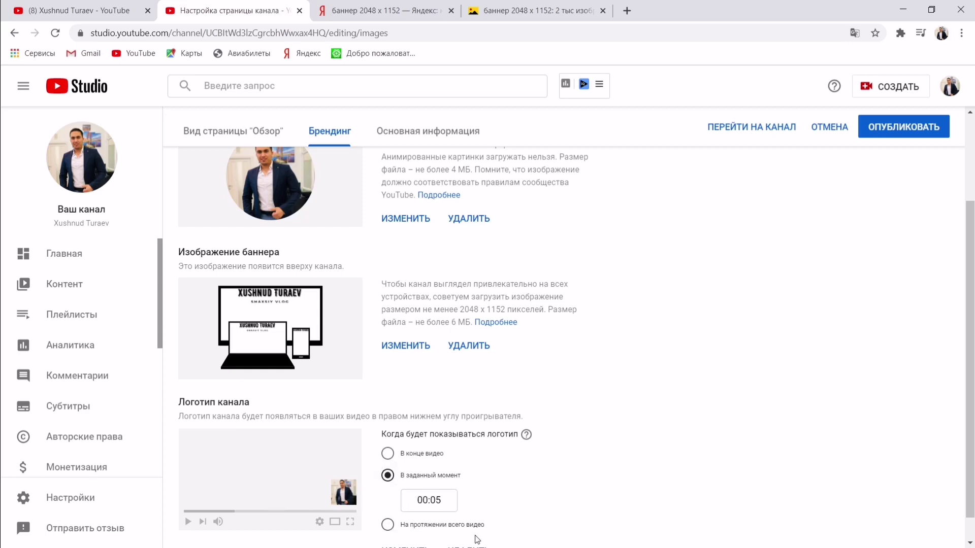
click(388, 527)
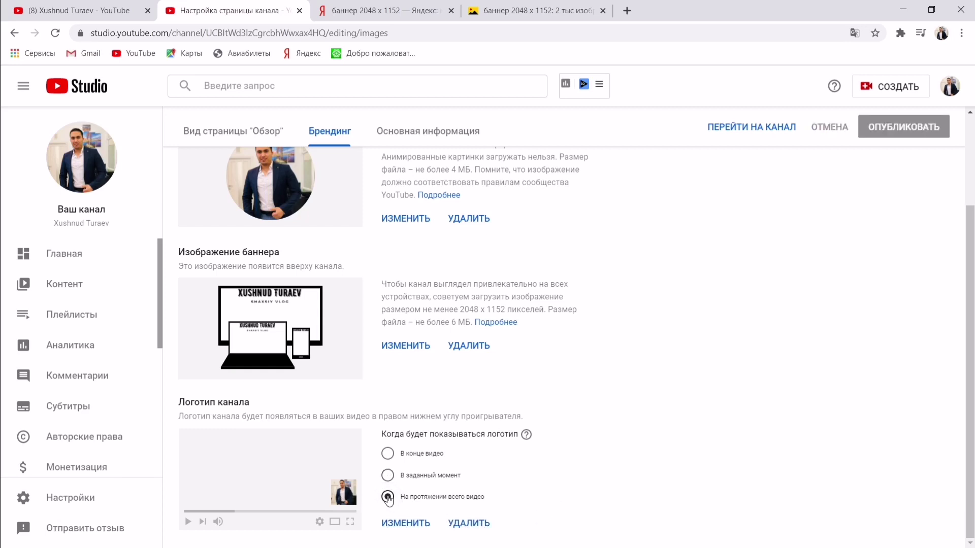
- Play the featured video on the channel page and skip to about 1:54 and 4:57 to check the logo overlay
click(94, 11)
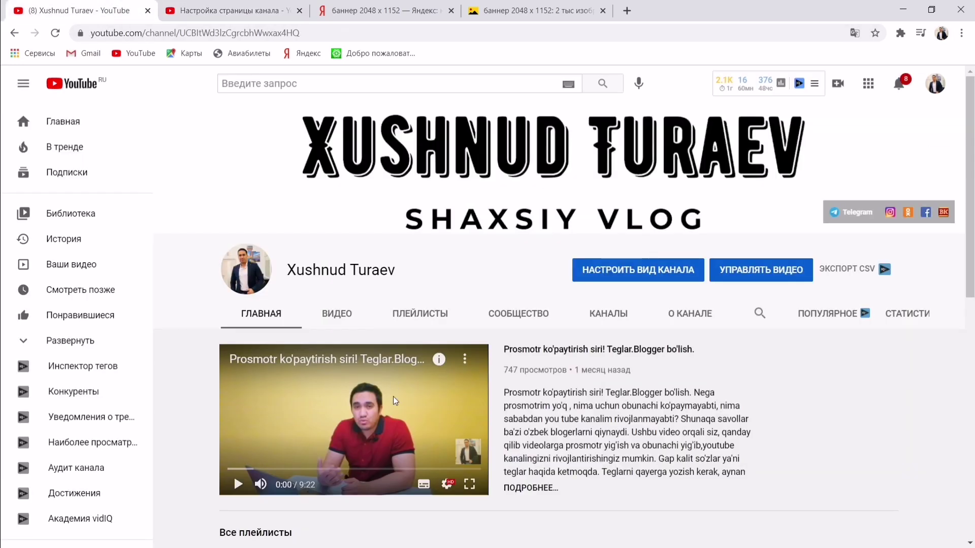
click(237, 485)
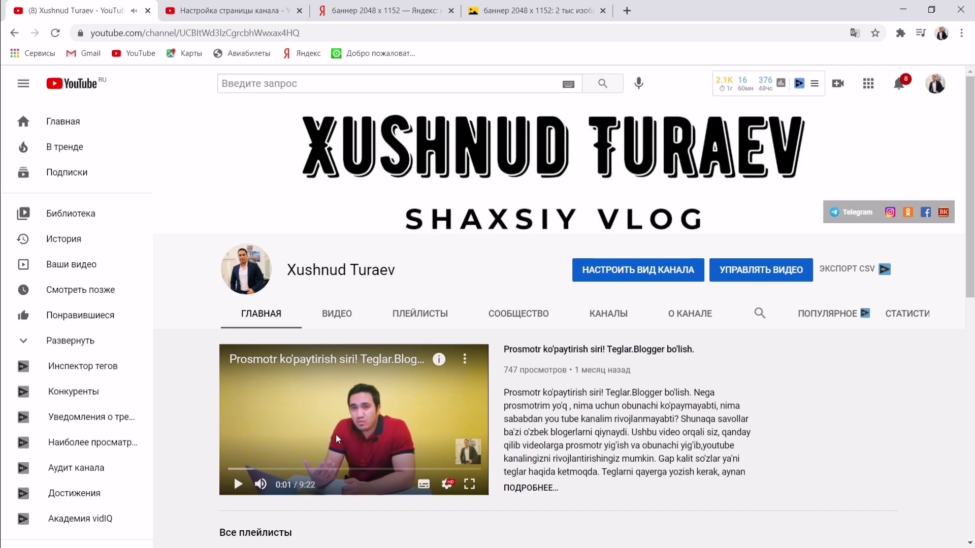
click(279, 469)
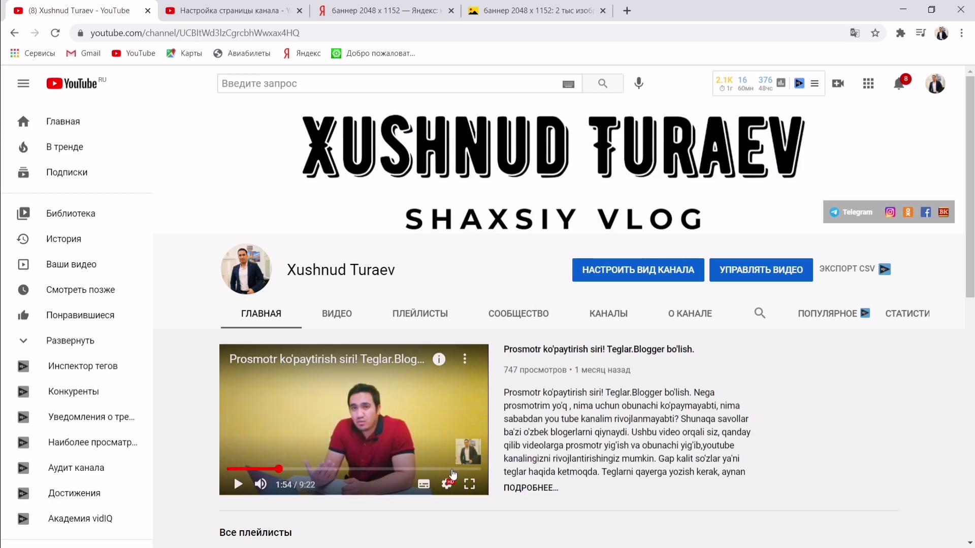
click(366, 470)
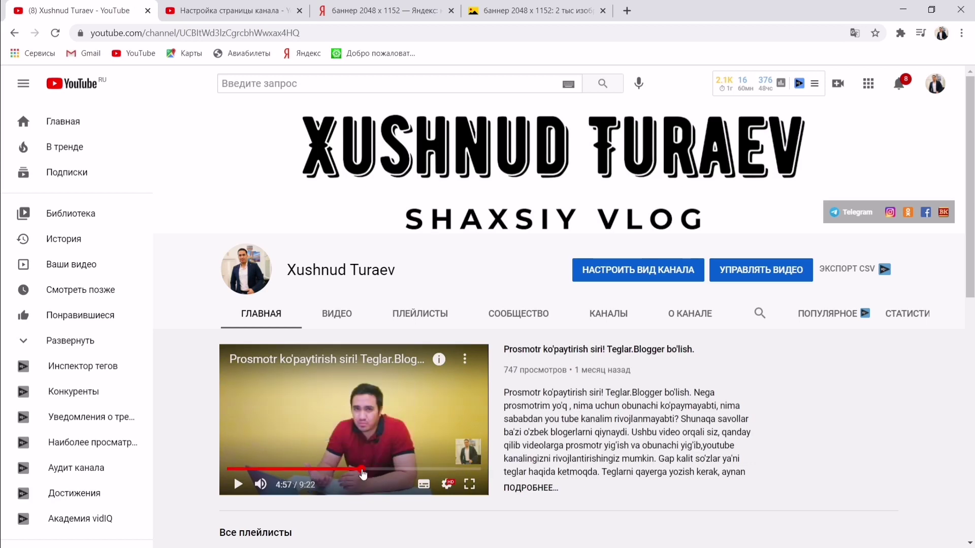
- Go to the channel's basic information, open the channel name for editing, and examine the first name, last name and description fields
click(235, 14)
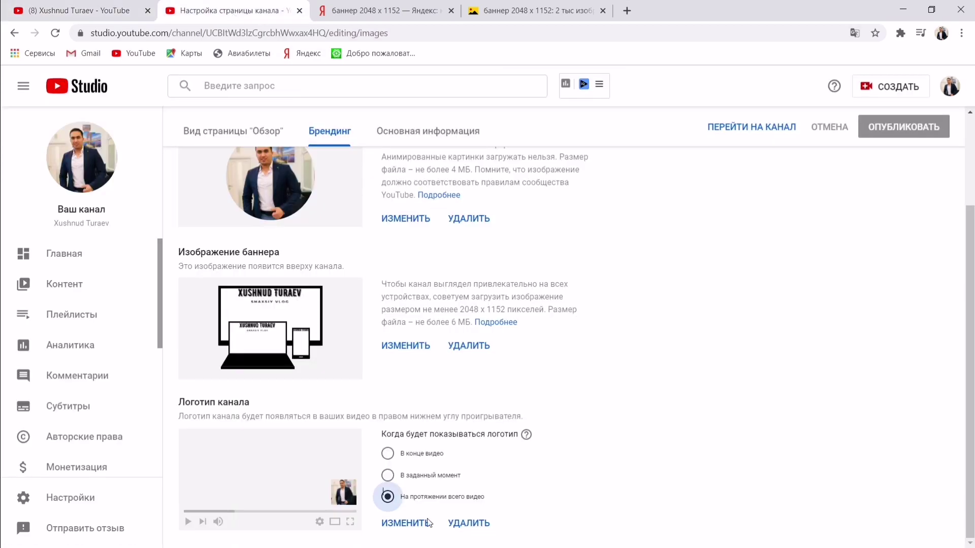
scroll(419, 492, up, 3)
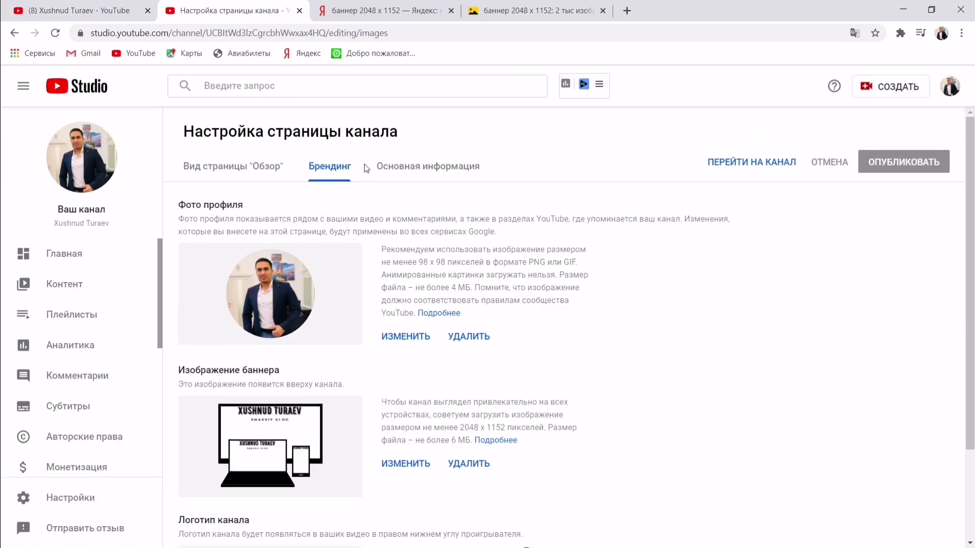
click(428, 170)
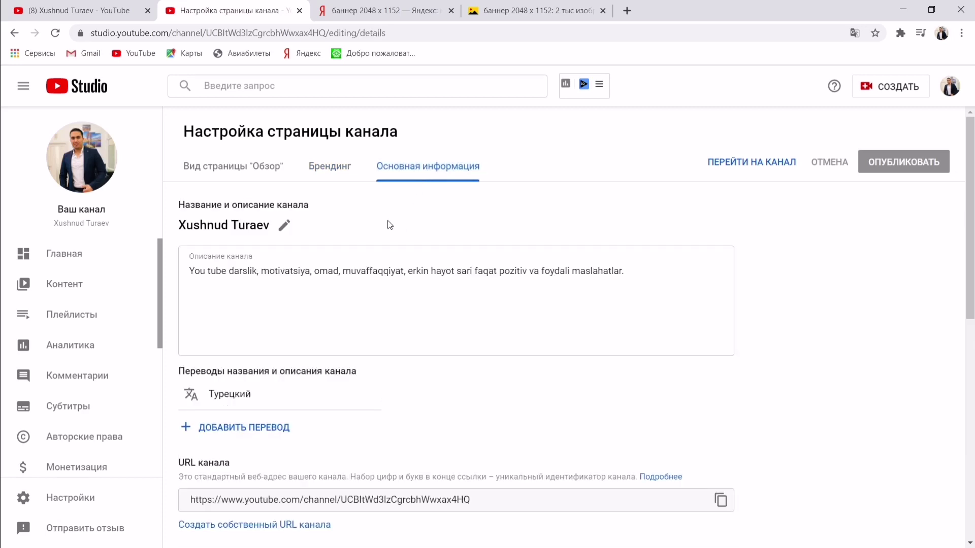
click(285, 225)
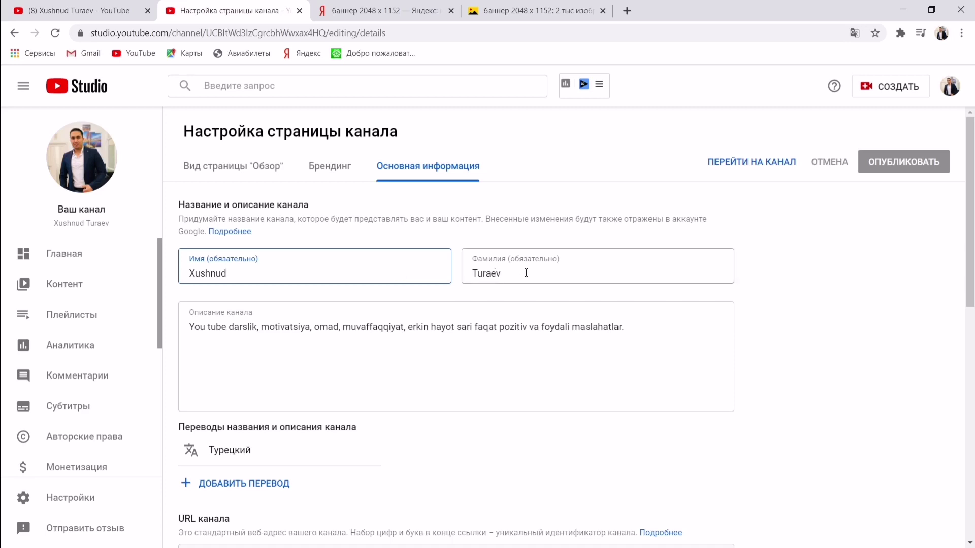
click(547, 280)
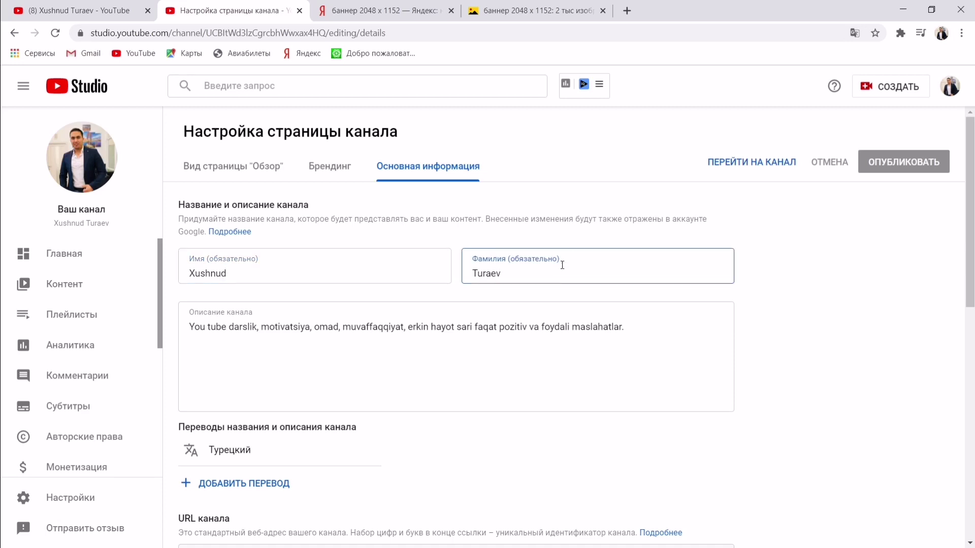
click(645, 335)
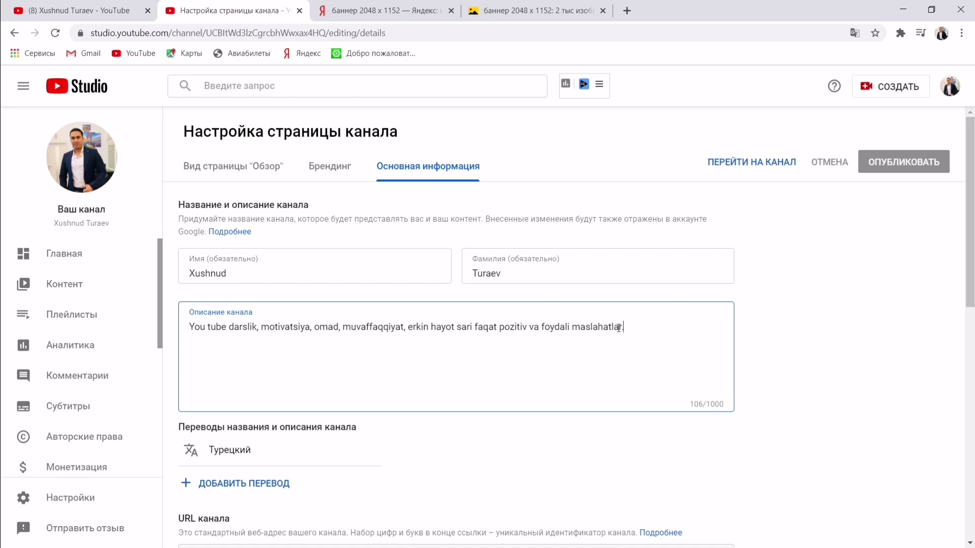
- Review the Turkish translation of the channel name and description, and close it with the existing text
scroll(610, 349, down, 2)
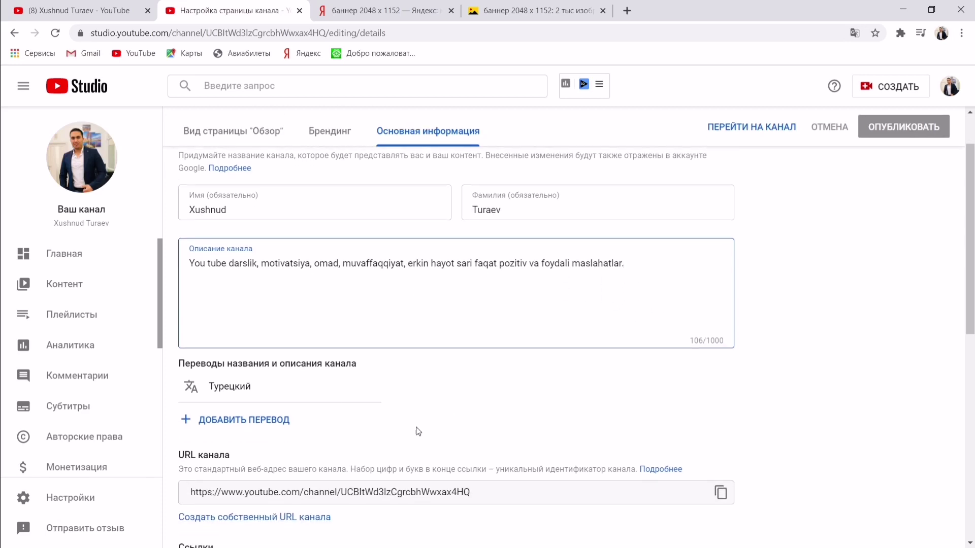
scroll(355, 337, down, 2)
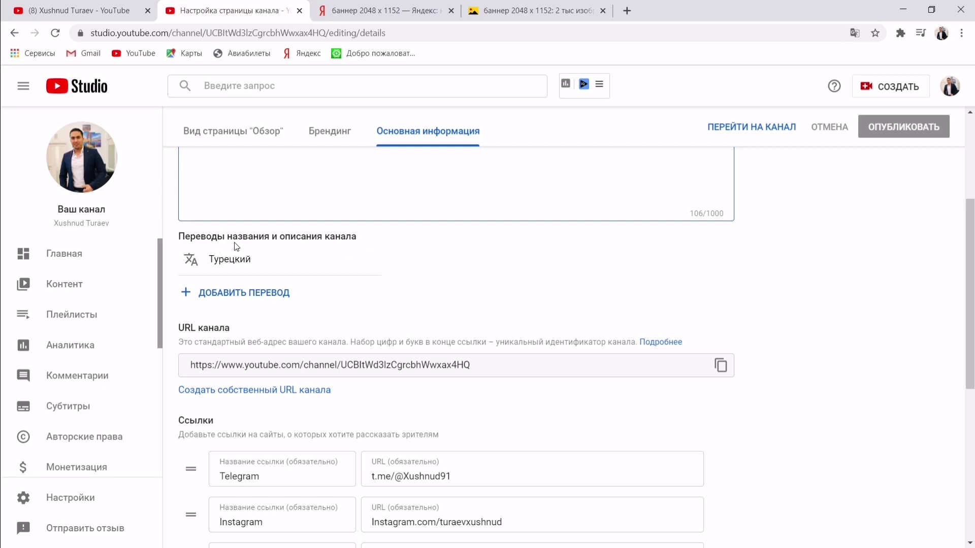
click(343, 260)
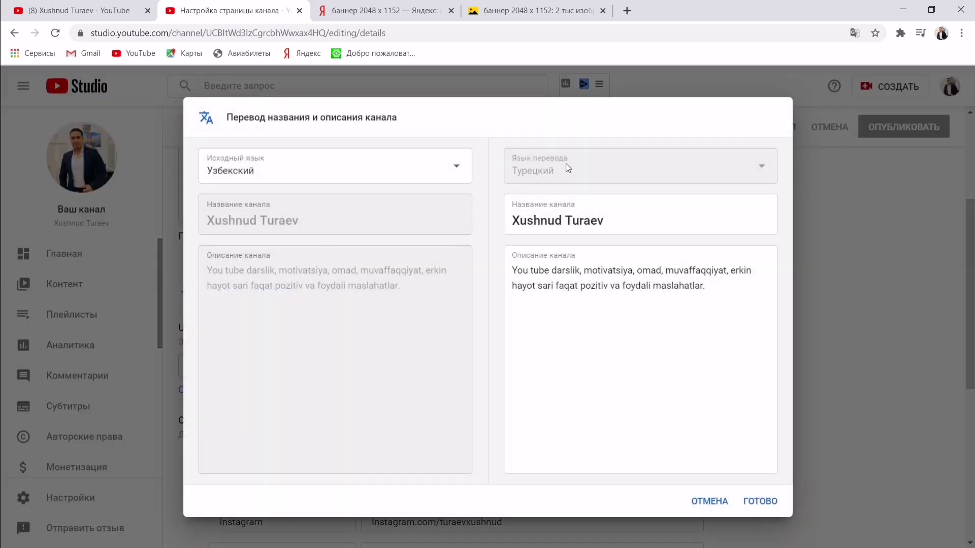
click(758, 502)
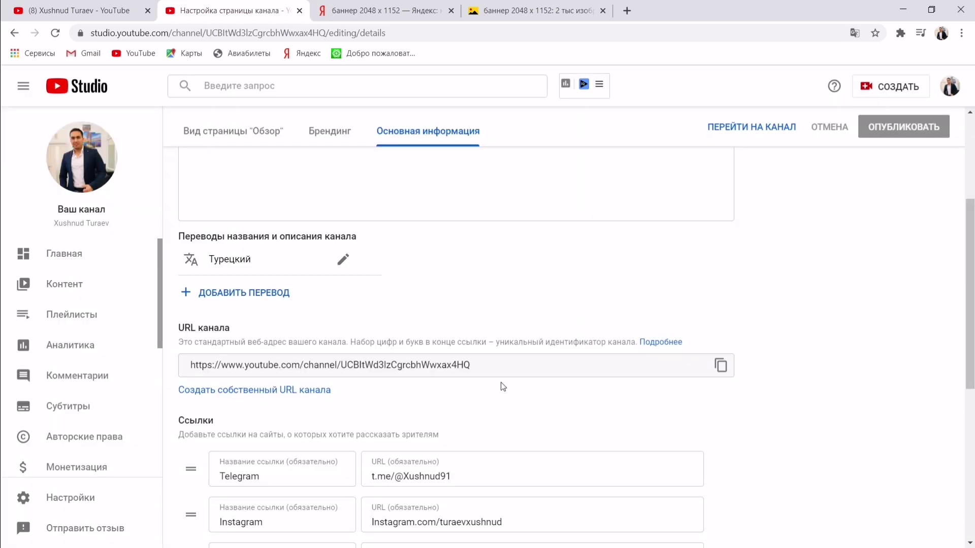
- Add another link below Vkontakte in the channel's link list and title it Telegram
scroll(263, 333, down, 1)
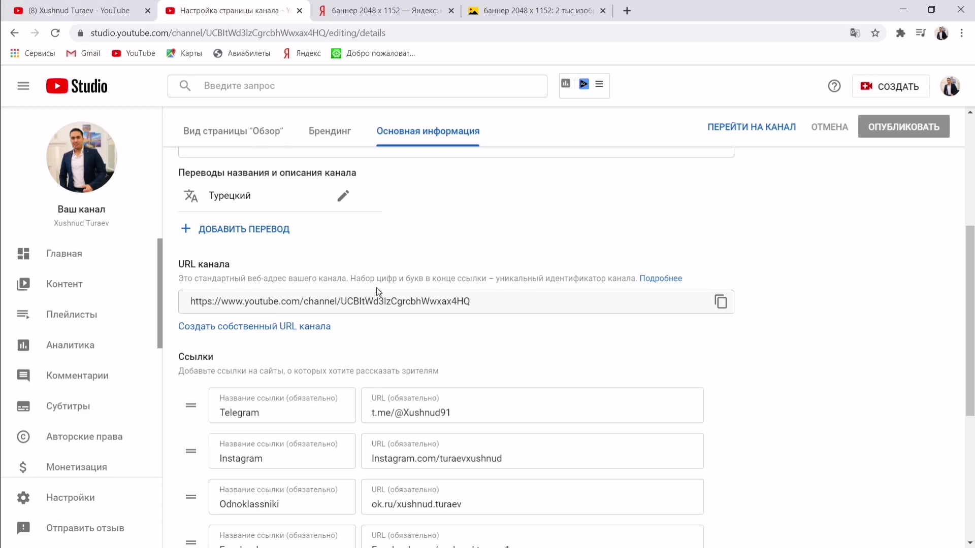
scroll(385, 291, down, 5)
scroll(367, 299, up, 3)
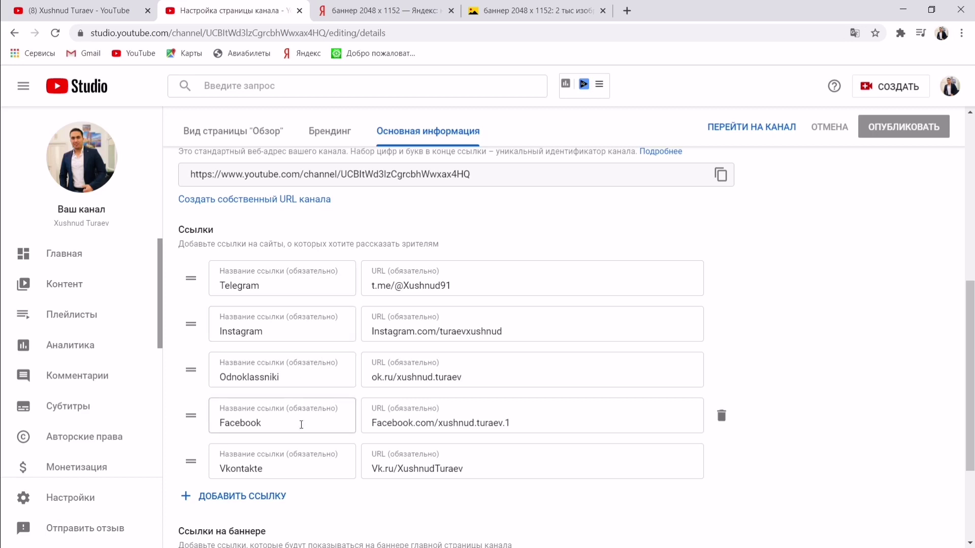
click(276, 287)
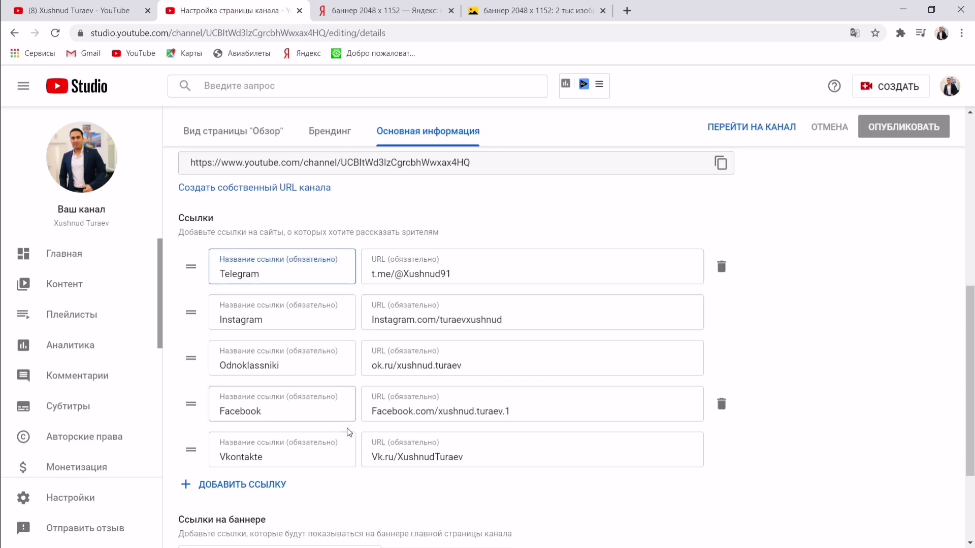
scroll(350, 432, down, 2)
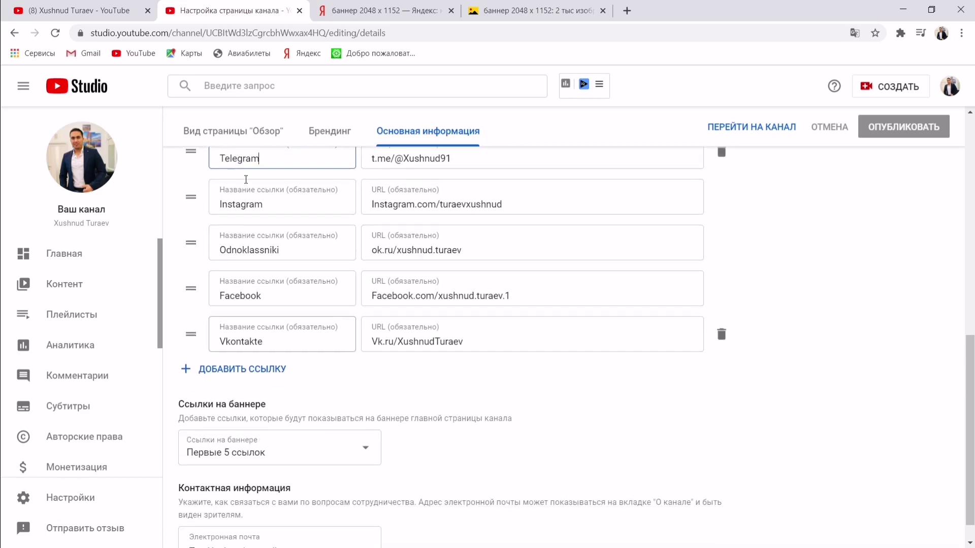
click(243, 371)
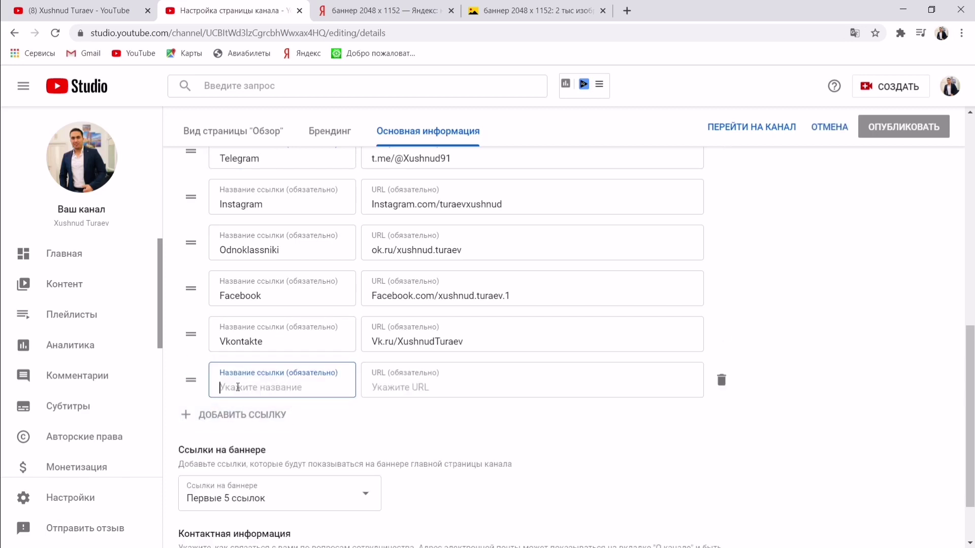
text(E)
key(BackSpace)
text(Telegram)
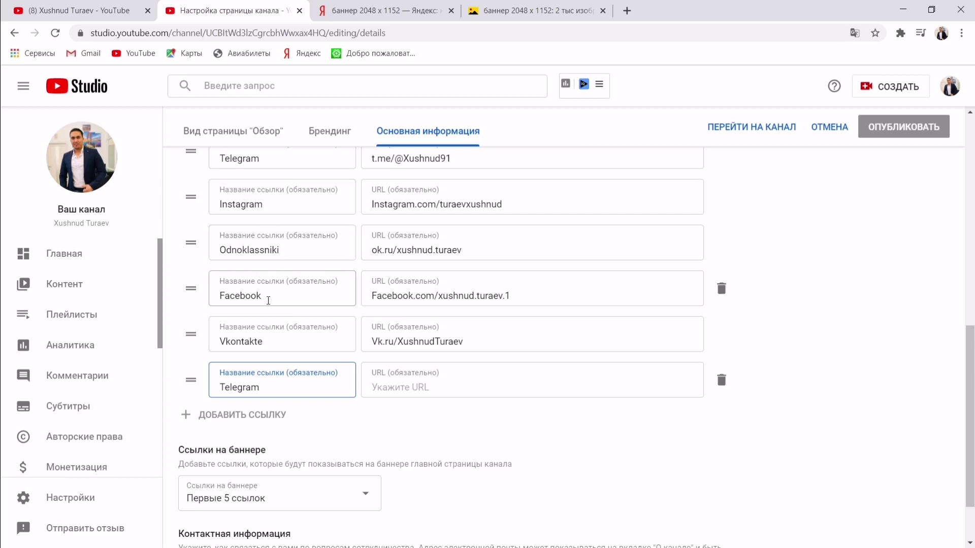
- Fill in the new Telegram link's URL with the t.me address and the channel owner's username
click(383, 388)
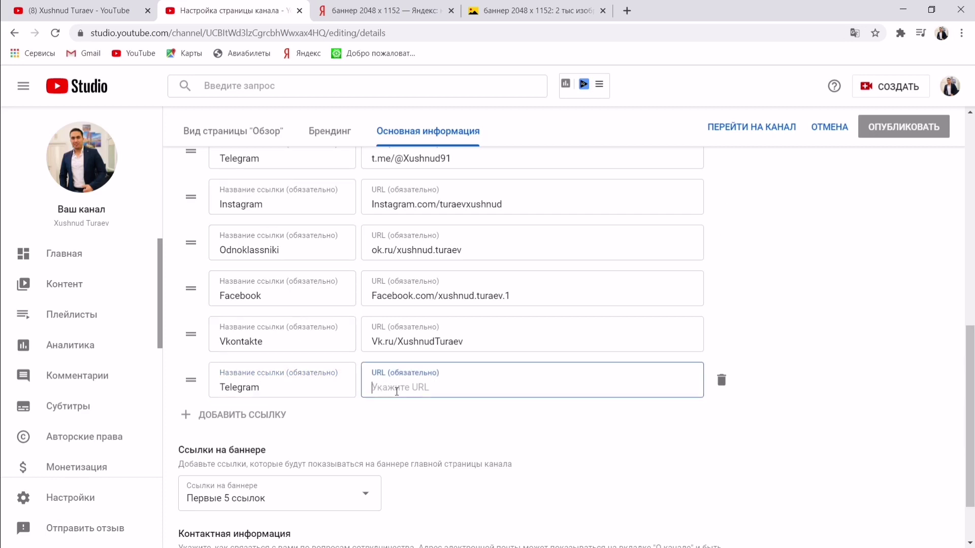
text(t.me)
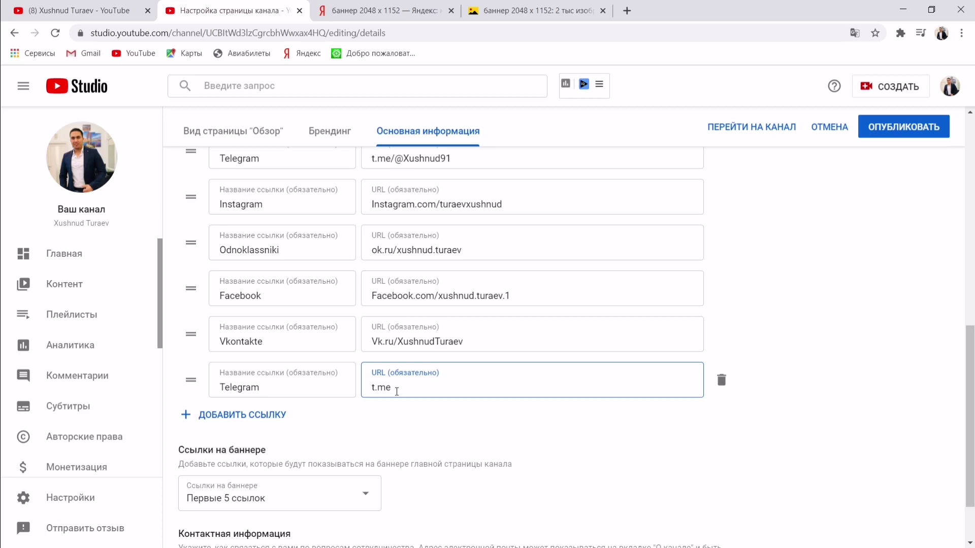
text(/@Xushnud91)
click(528, 450)
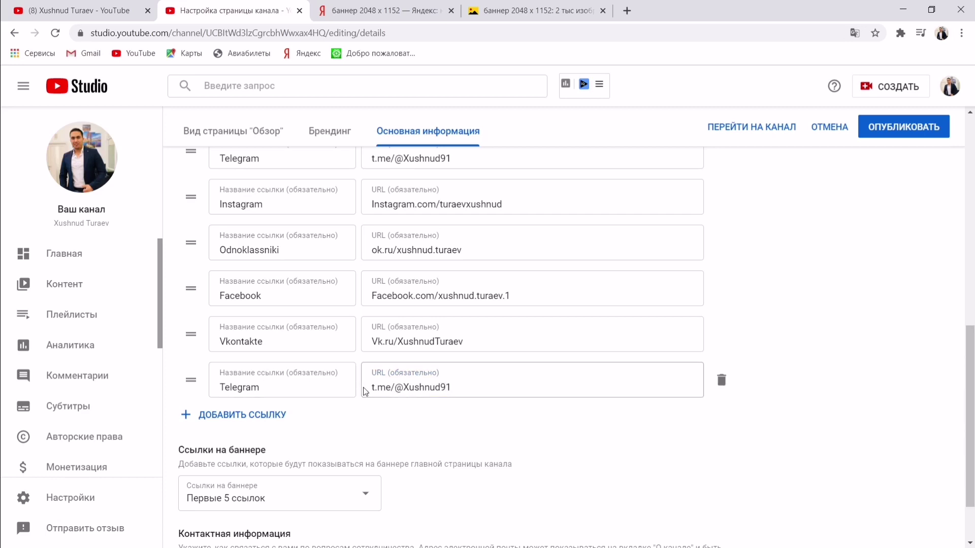
- Check the social links on the public channel page's banner by opening the Odnoklassniki link, and return to the channel settings
click(66, 10)
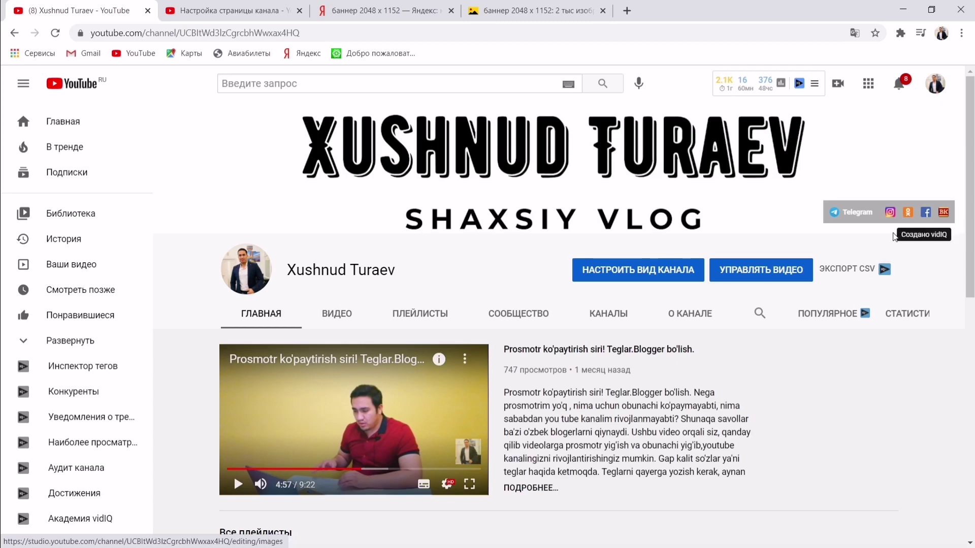
click(909, 215)
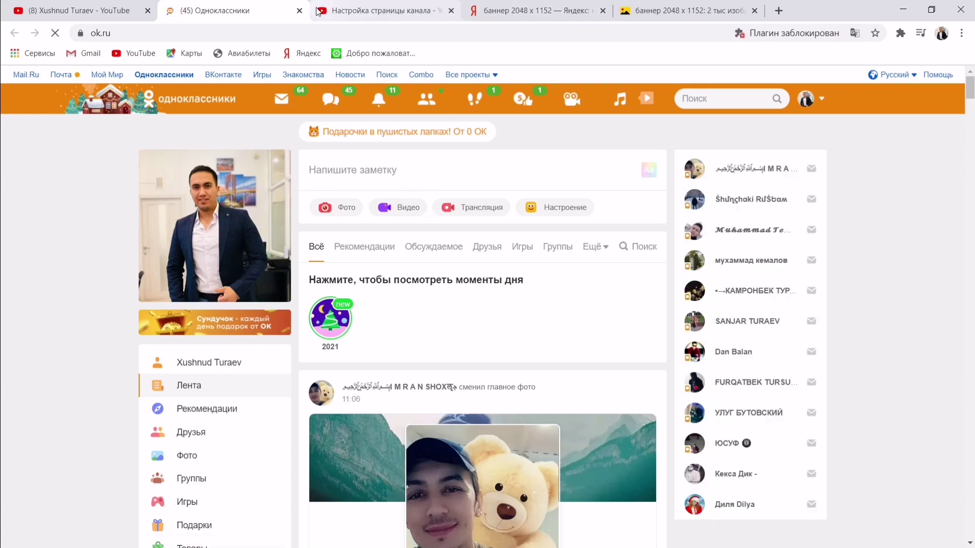
click(299, 10)
click(257, 12)
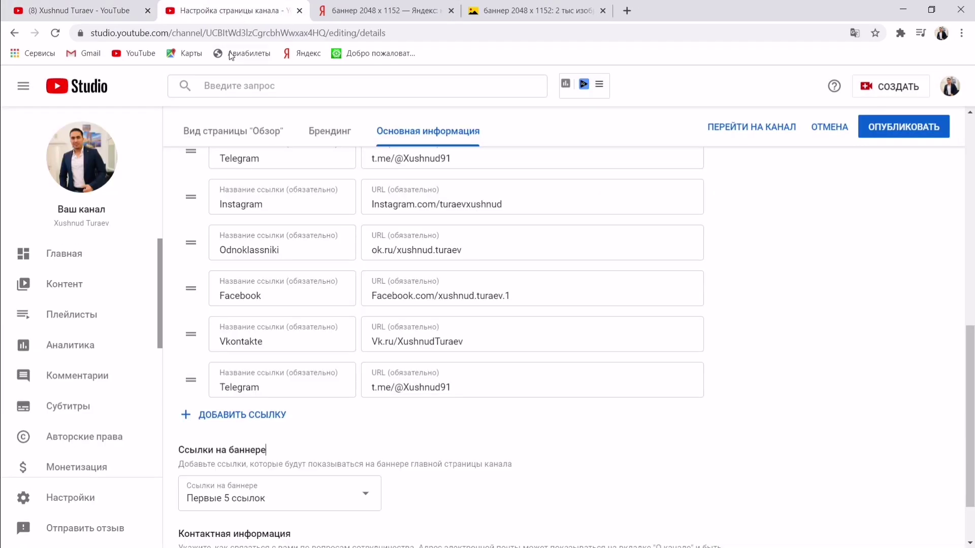
- Compare the public channel page with the Studio customization sections, viewing Branding and returning to the basic information
scroll(366, 269, up, 10)
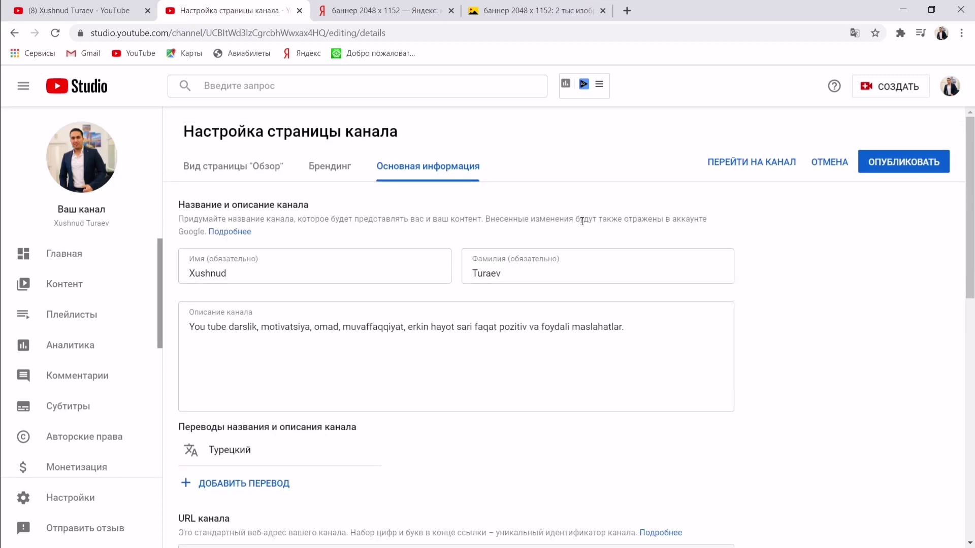
click(61, 11)
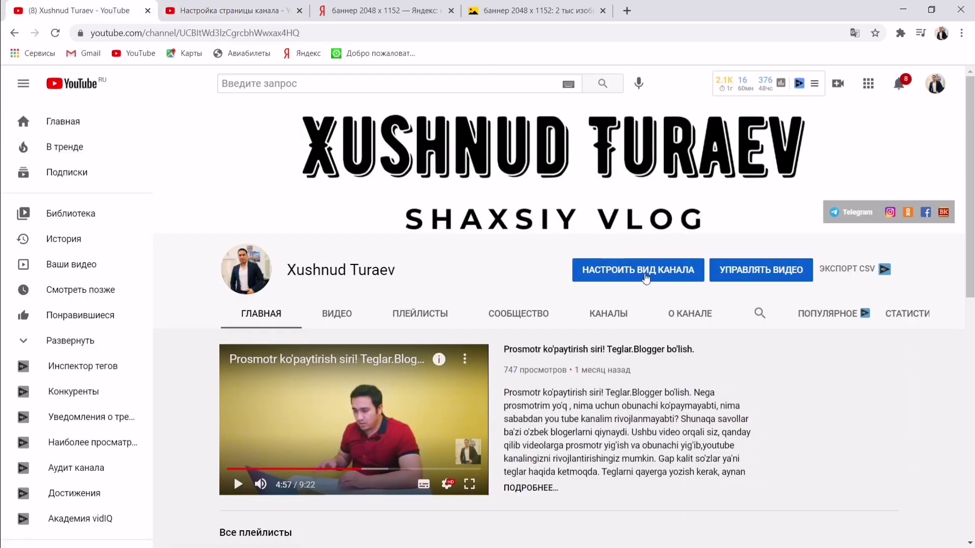
click(253, 14)
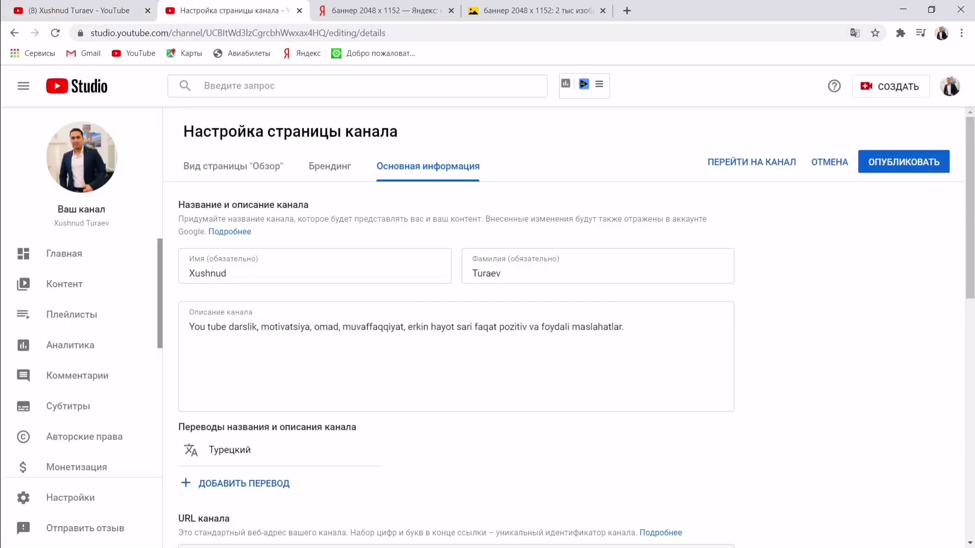
click(247, 168)
click(321, 168)
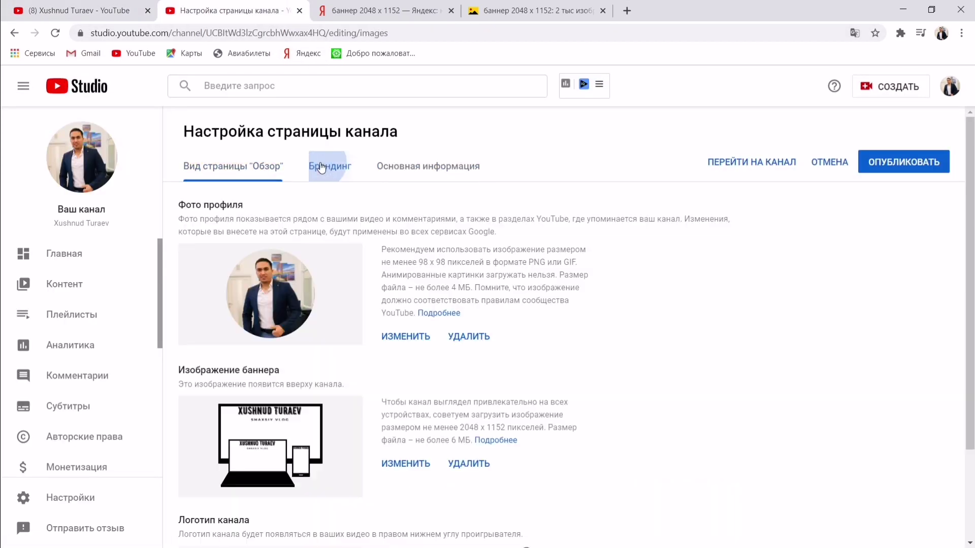
click(410, 170)
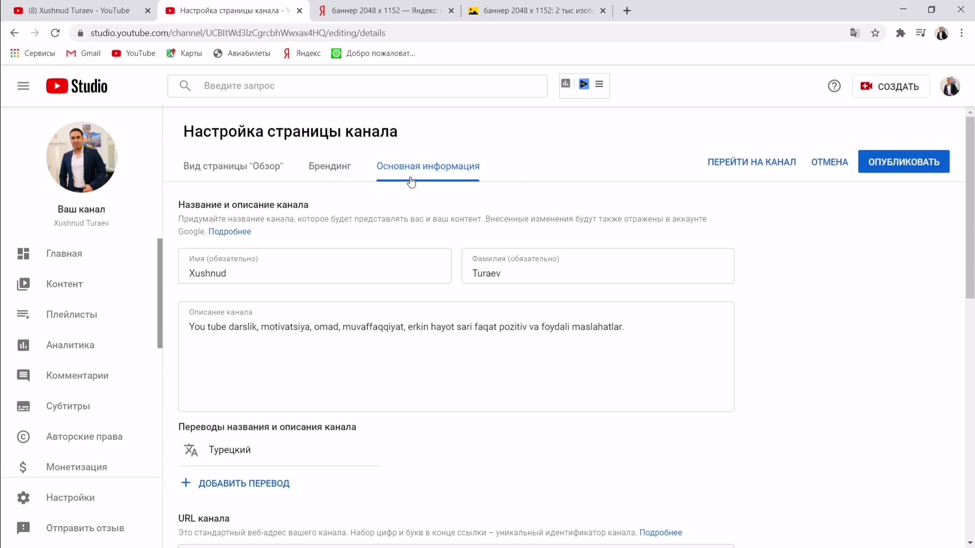
- Delete the duplicate Telegram link below Vkontakte from the channel's link list
scroll(535, 333, down, 5)
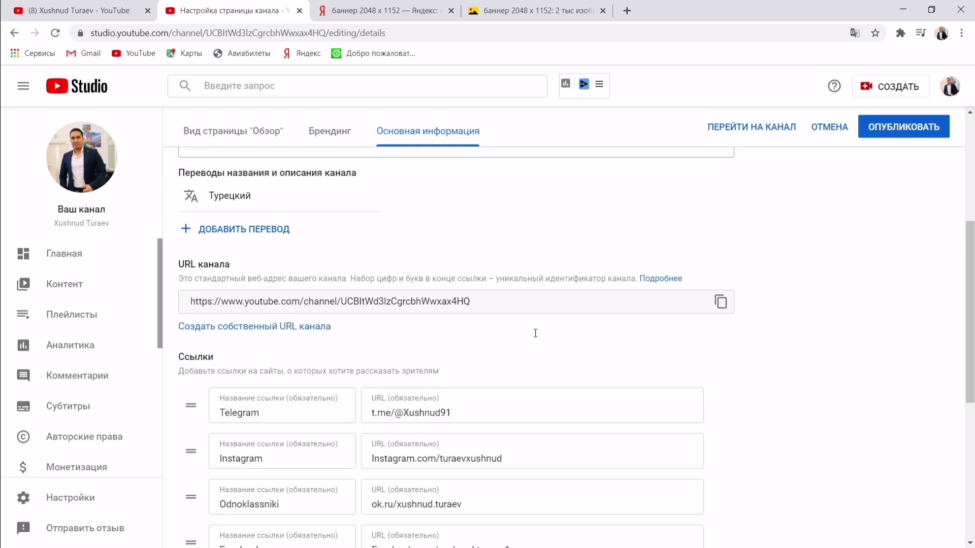
scroll(535, 333, down, 6)
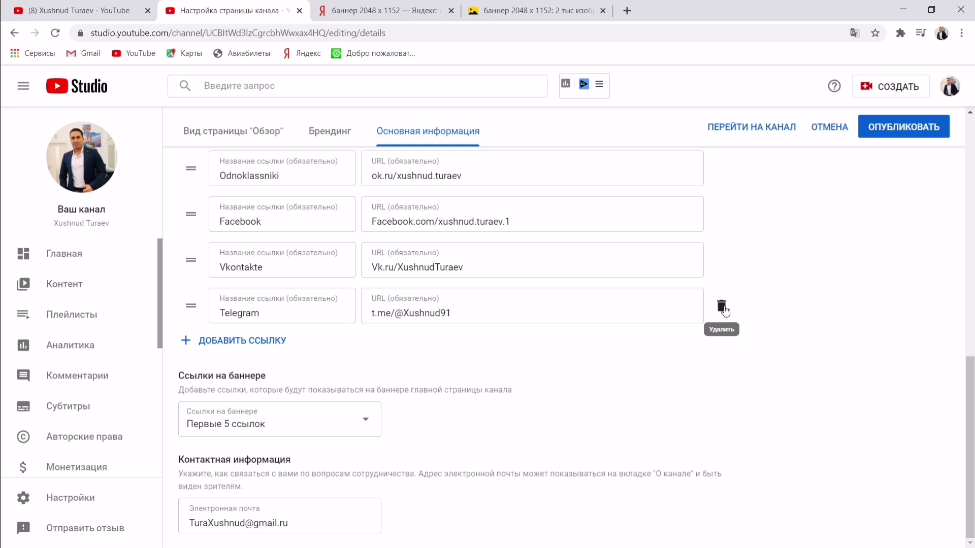
click(722, 308)
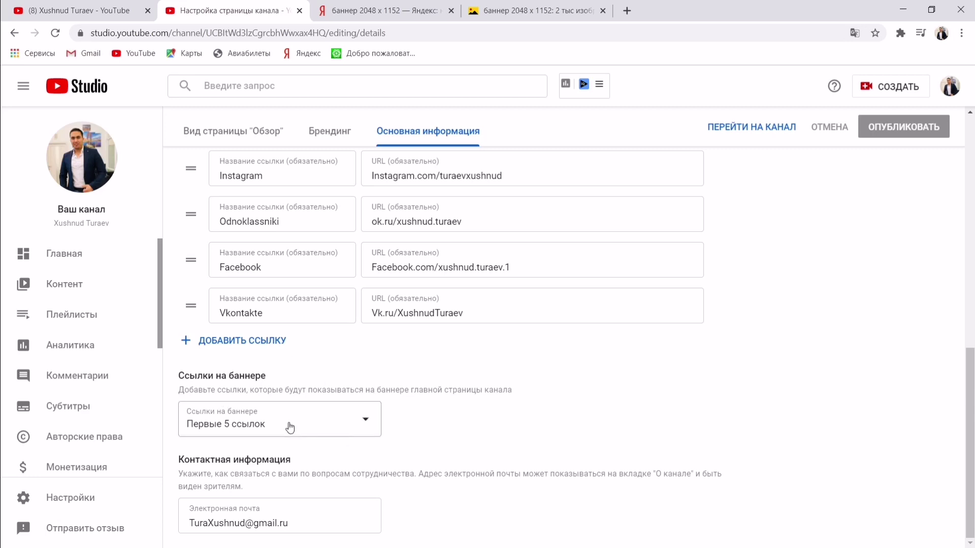
- Examine the options for how many links the banner shows, compare them with the public channel page, and keep the first 5 links
click(329, 420)
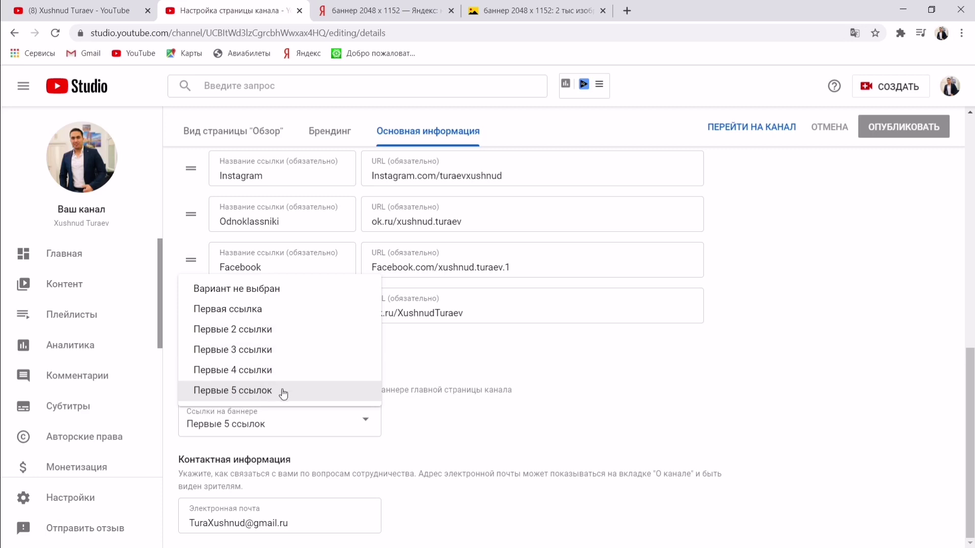
click(87, 11)
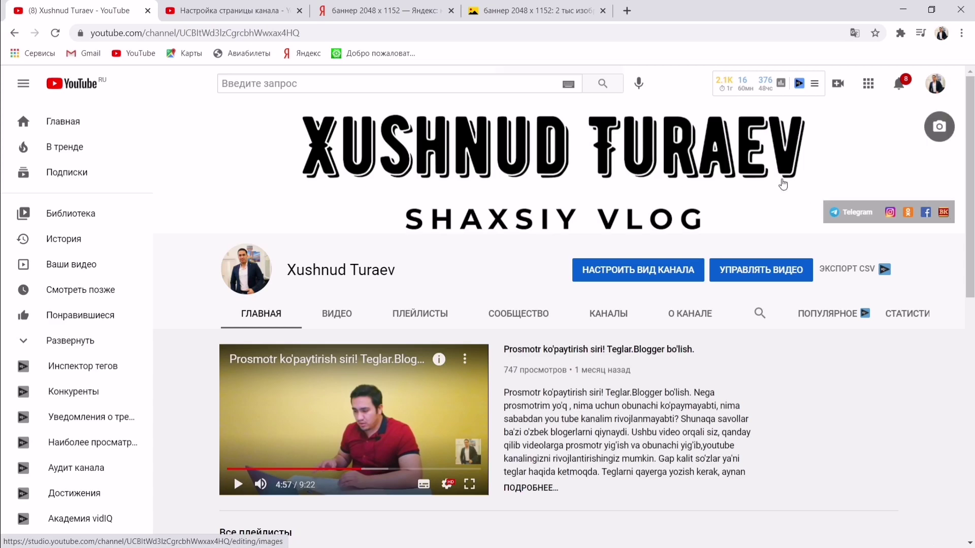
click(237, 11)
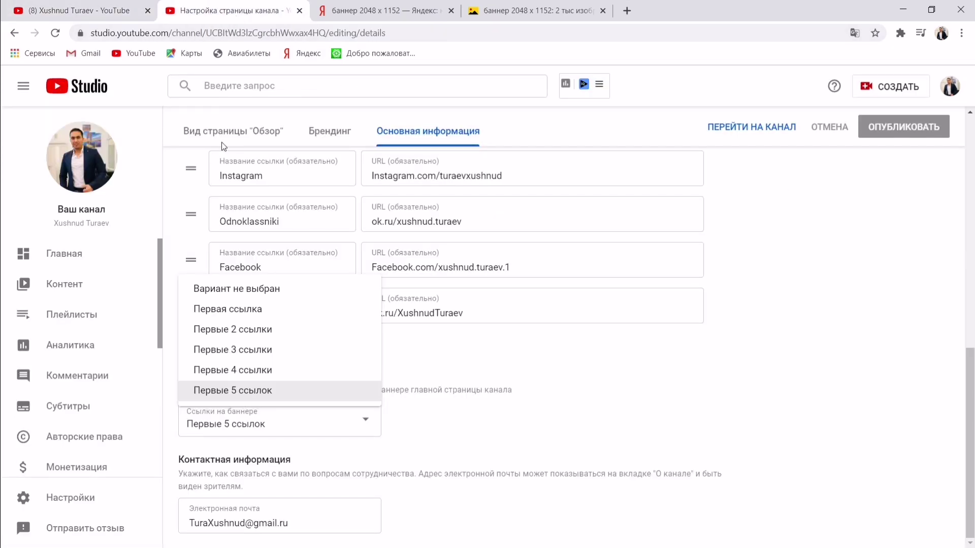
click(636, 386)
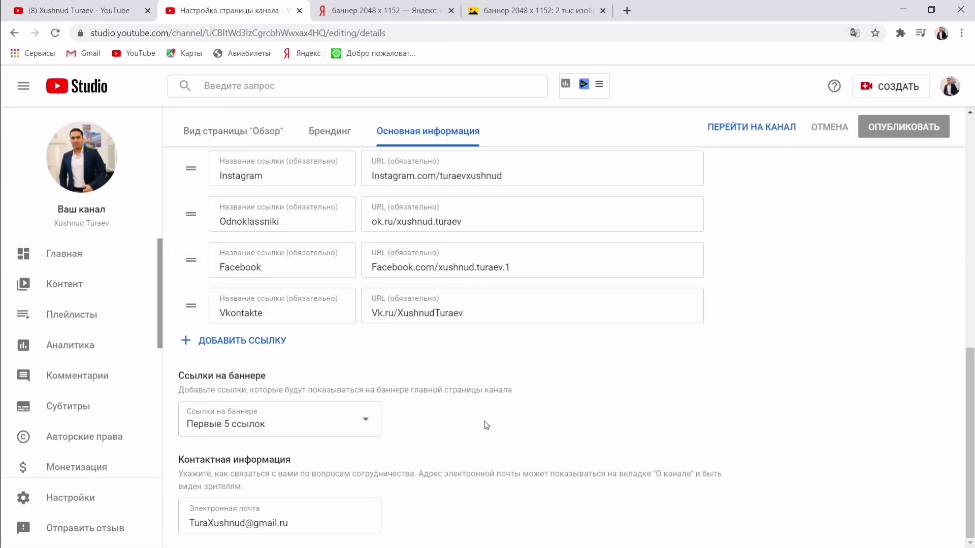
- Examine the contact e-mail field and look back over the channel's links, URL and description
click(310, 526)
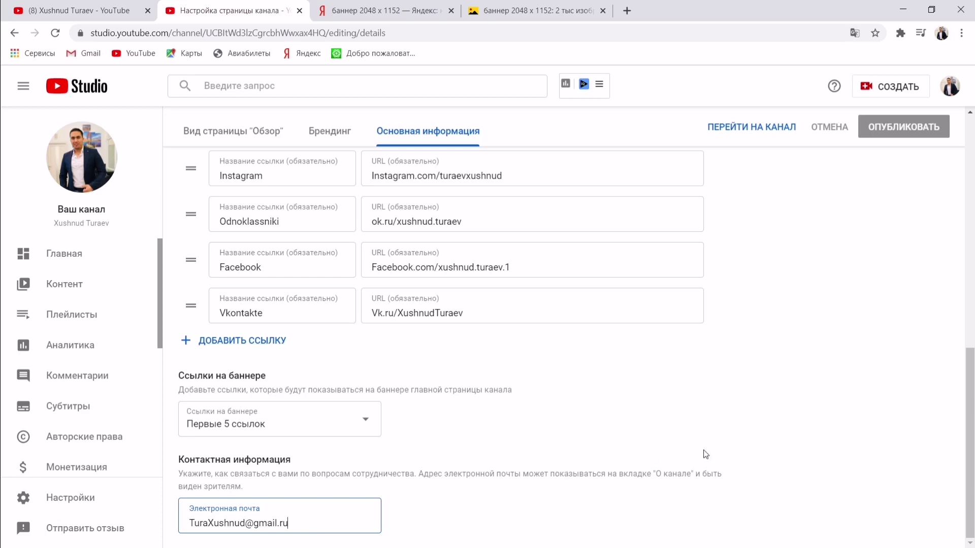
scroll(850, 435, up, 4)
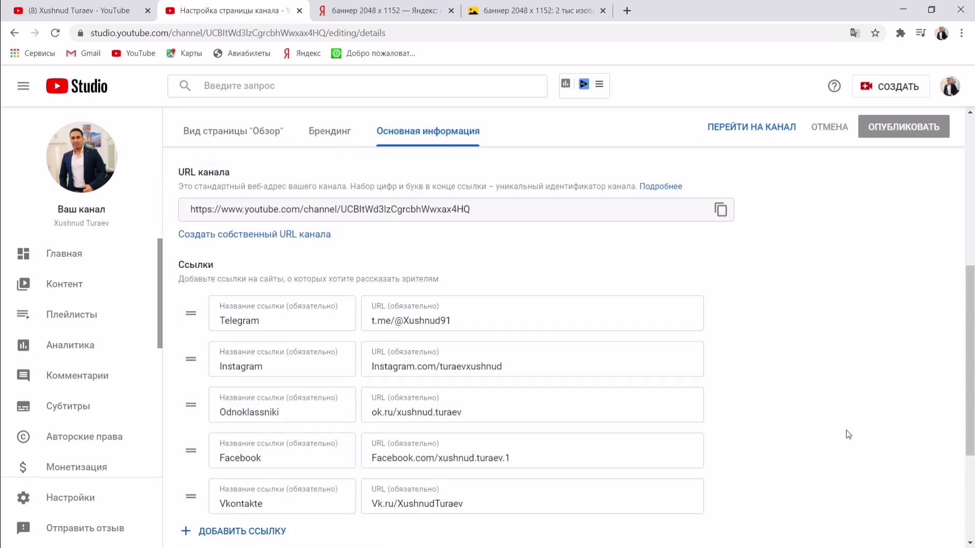
scroll(414, 398, up, 6)
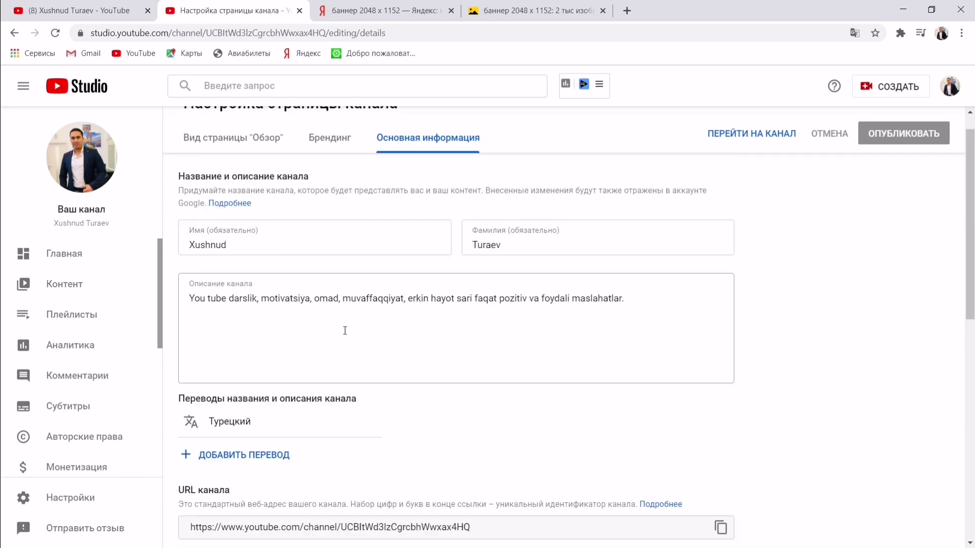
- Look over the playlists and video sections on the public channel page, and view the channel's About information
click(89, 11)
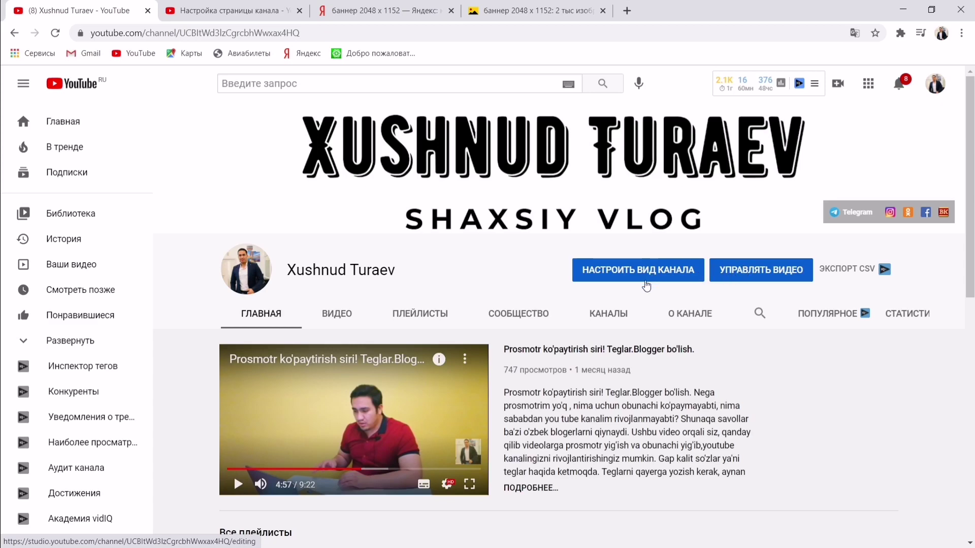
scroll(618, 307, down, 7)
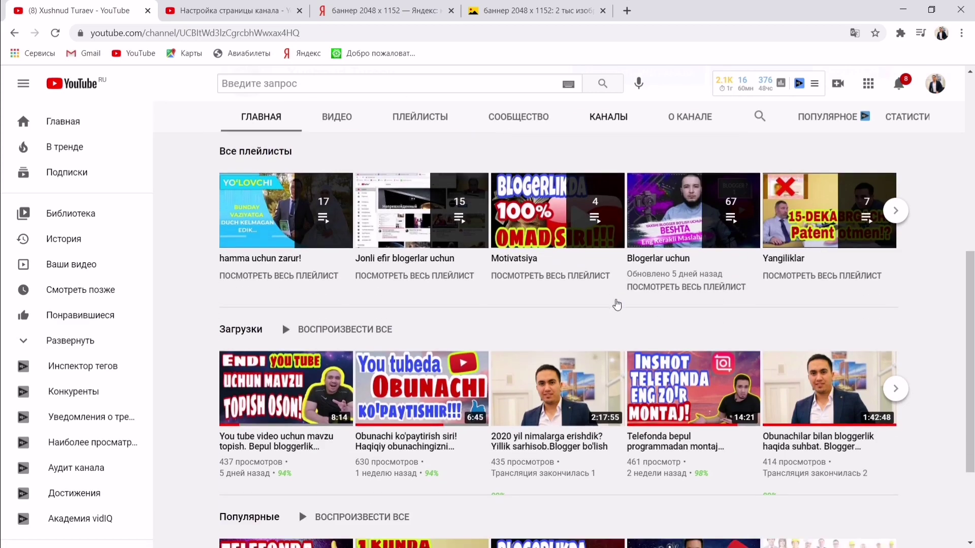
scroll(617, 304, down, 3)
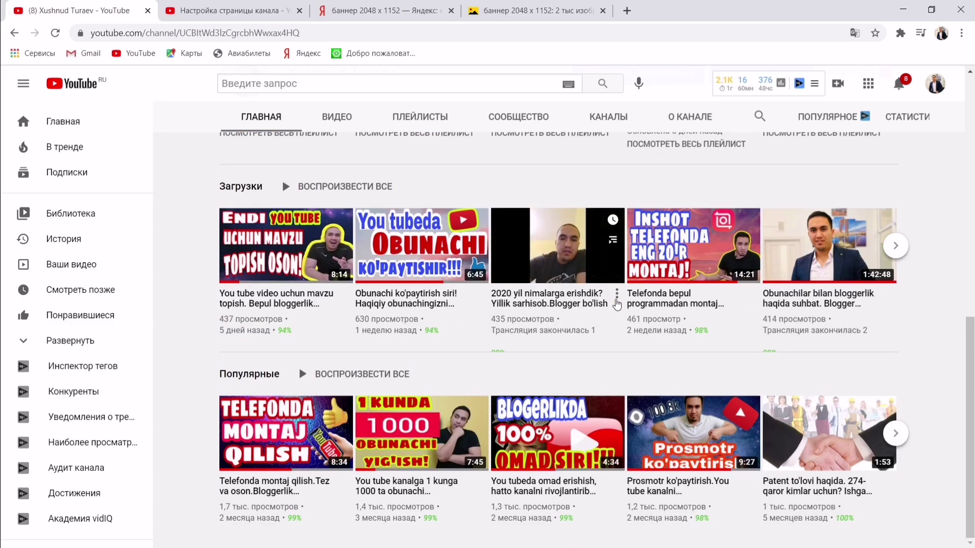
scroll(617, 304, up, 10)
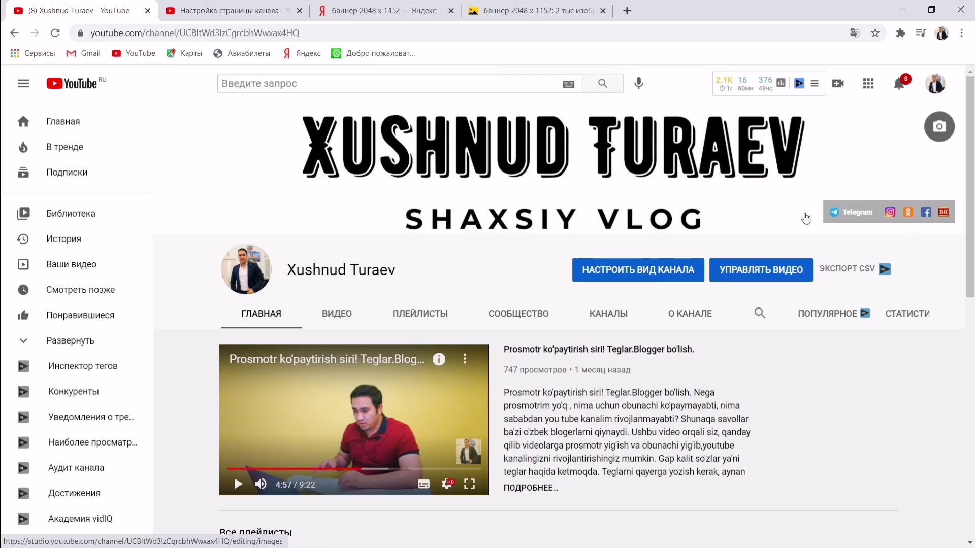
click(690, 315)
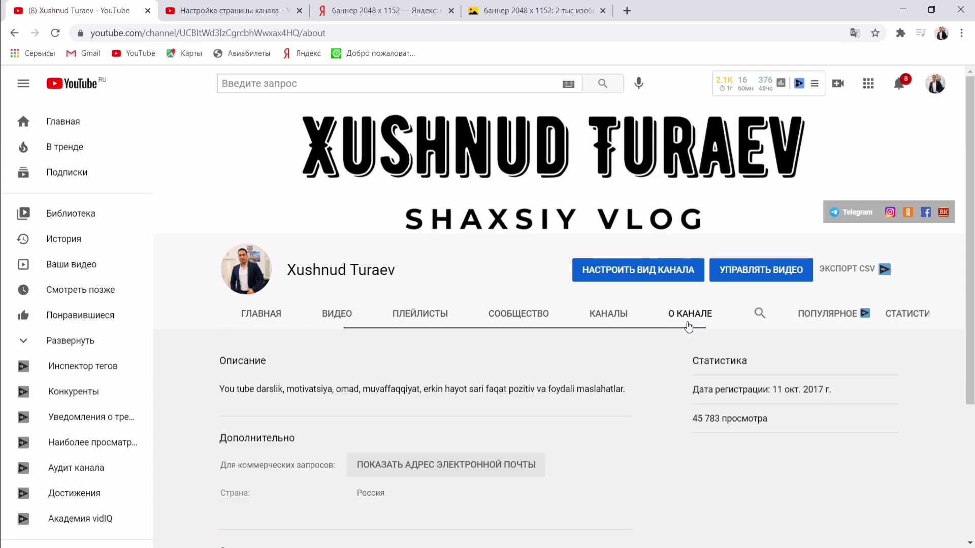
scroll(703, 357, down, 4)
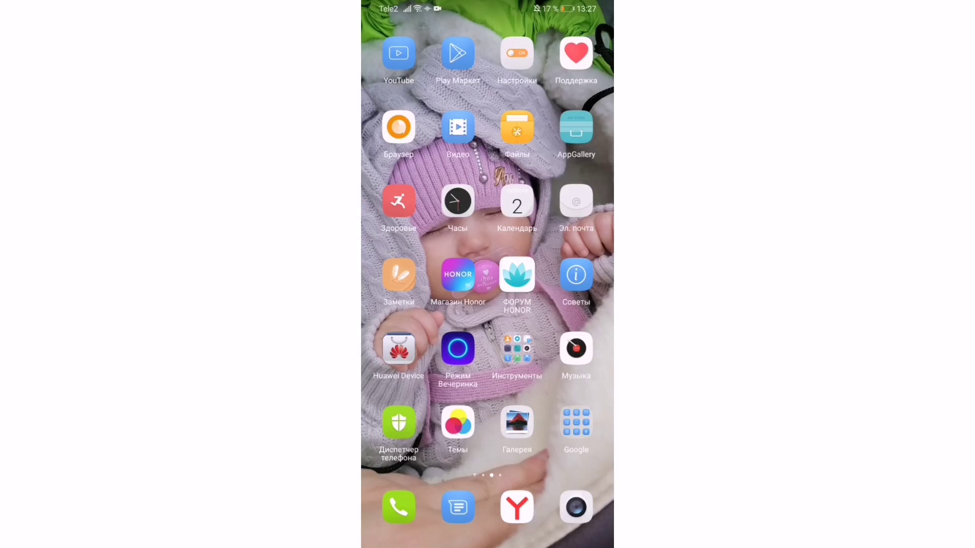
- Switch to the phone and open the suggested YouTube channel address in the mobile browser by entering "yout"
drag(407, 274, 569, 274)
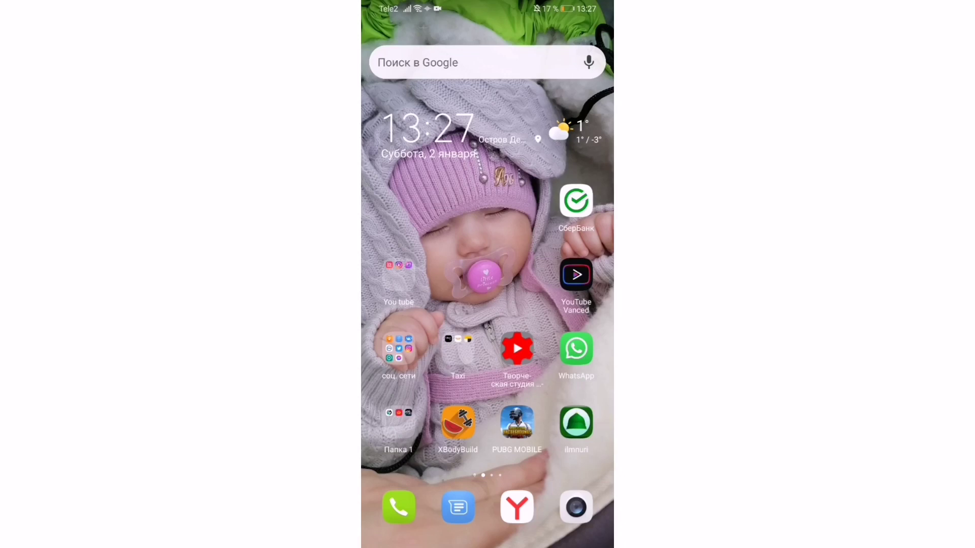
click(467, 61)
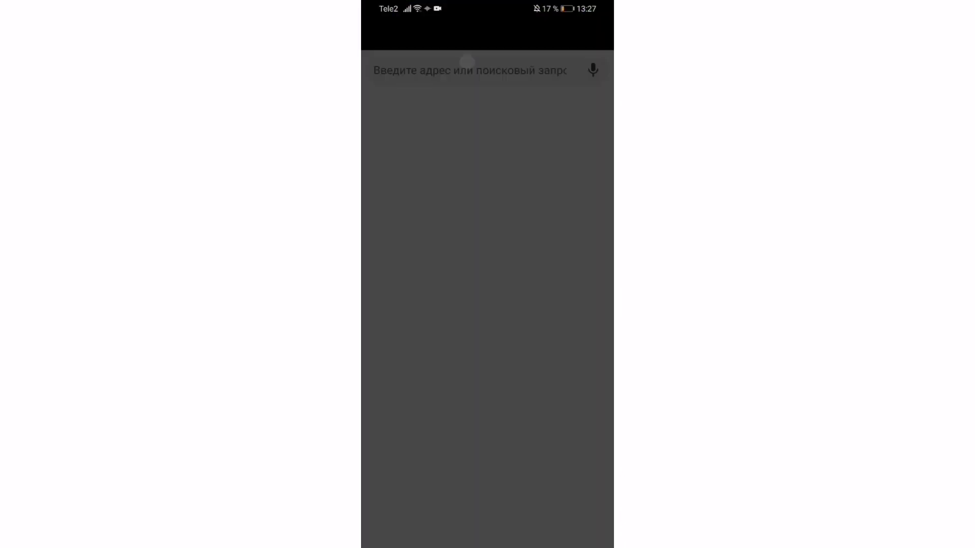
text(yout)
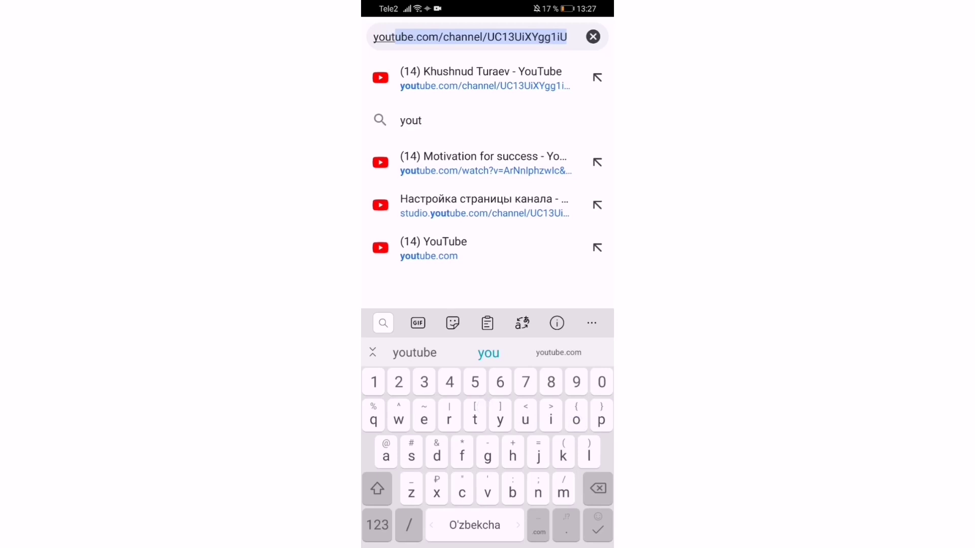
key(Return)
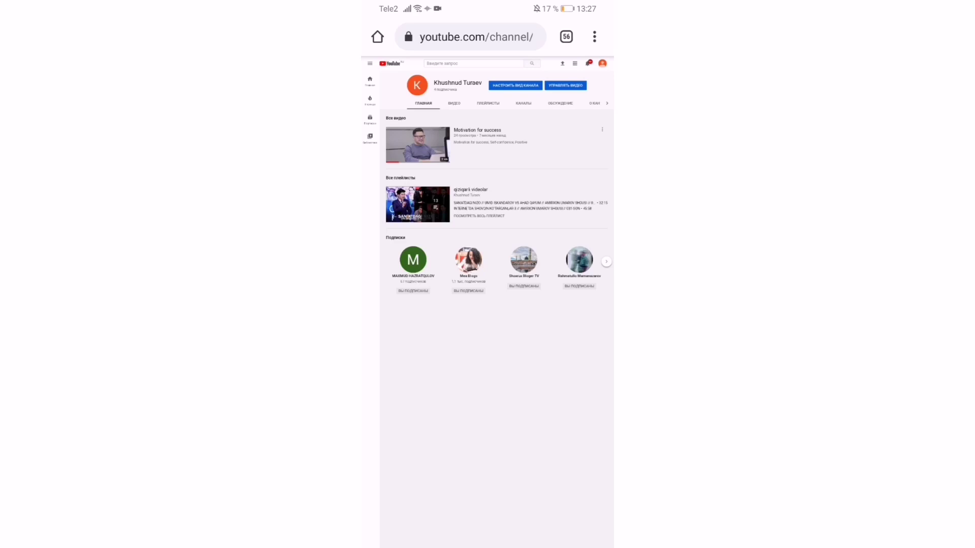
- Open the channel's customization page from its mobile browser view, continuing on the site instead of installing the Studio app
scroll(490, 369, up, 3)
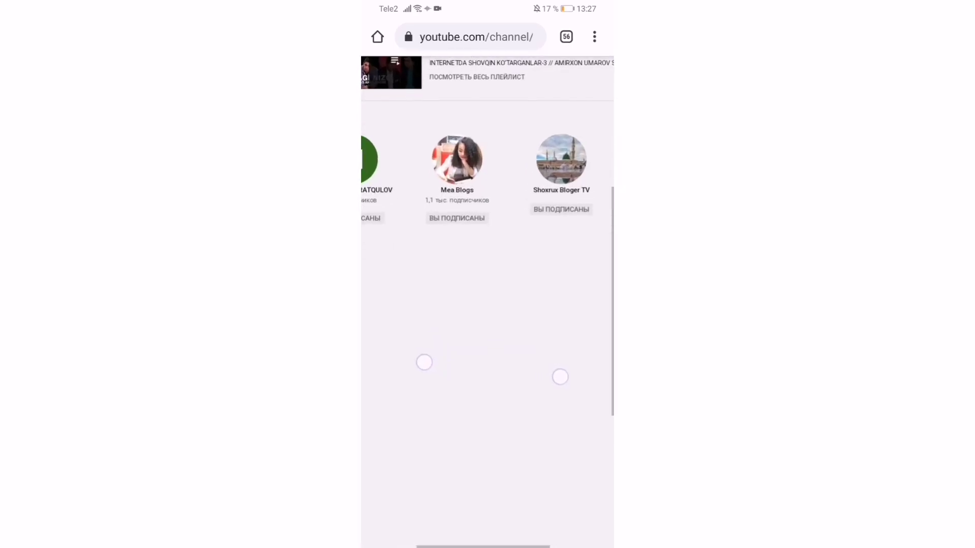
scroll(533, 401, up, 2)
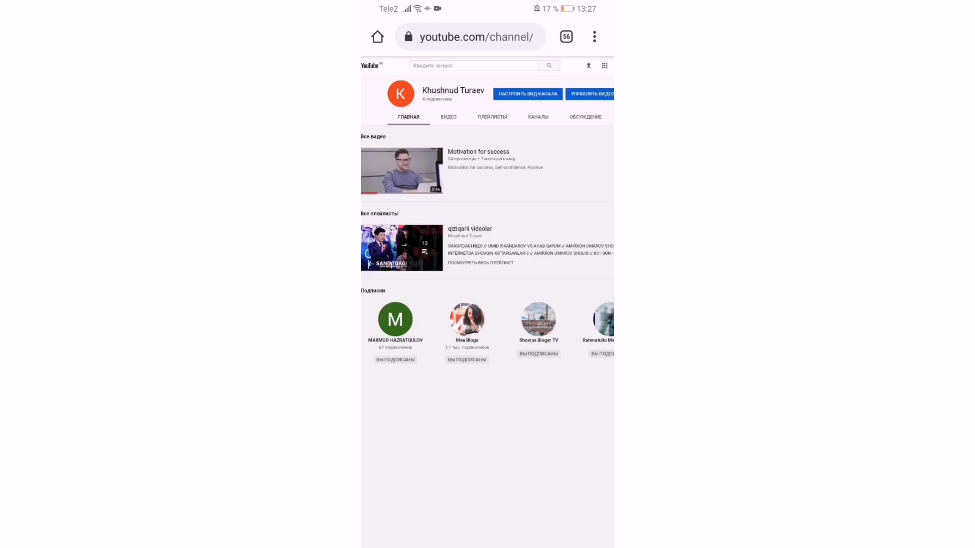
click(528, 95)
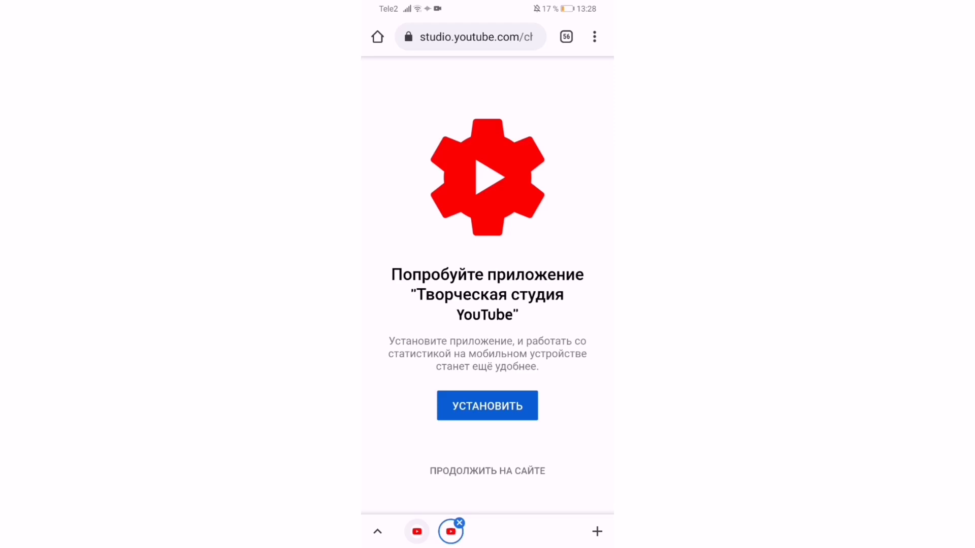
click(487, 471)
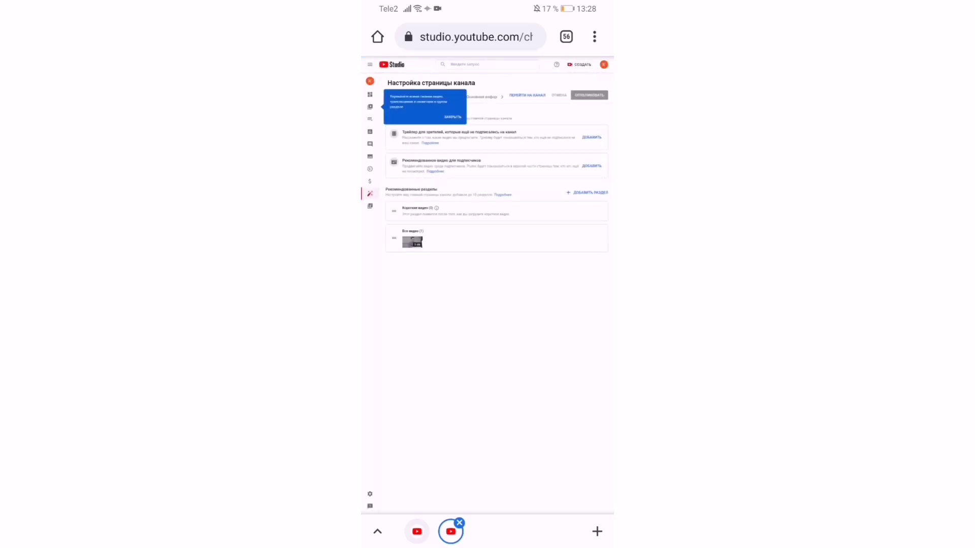
- Dismiss the blue tip covering the channel customization page
scroll(475, 307, up, 5)
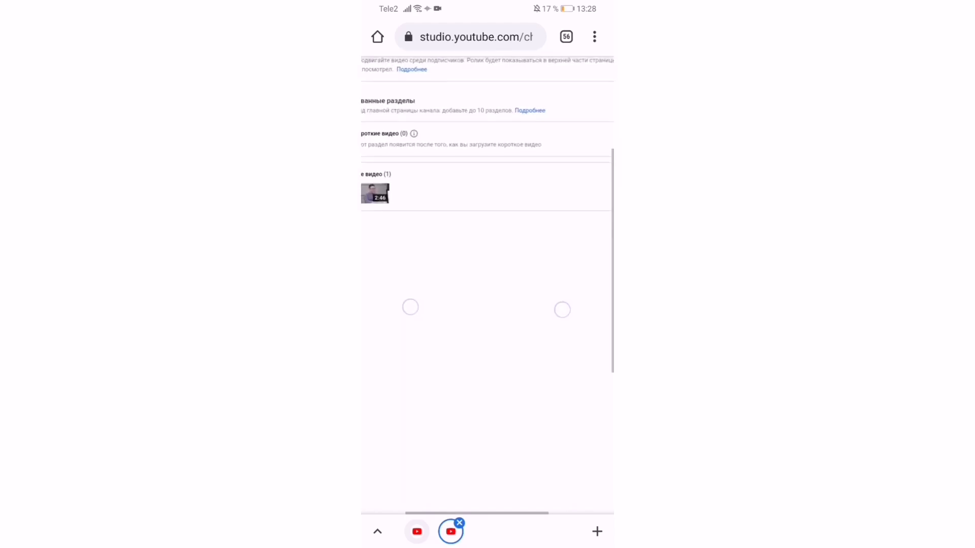
drag(566, 323, 589, 425)
click(512, 165)
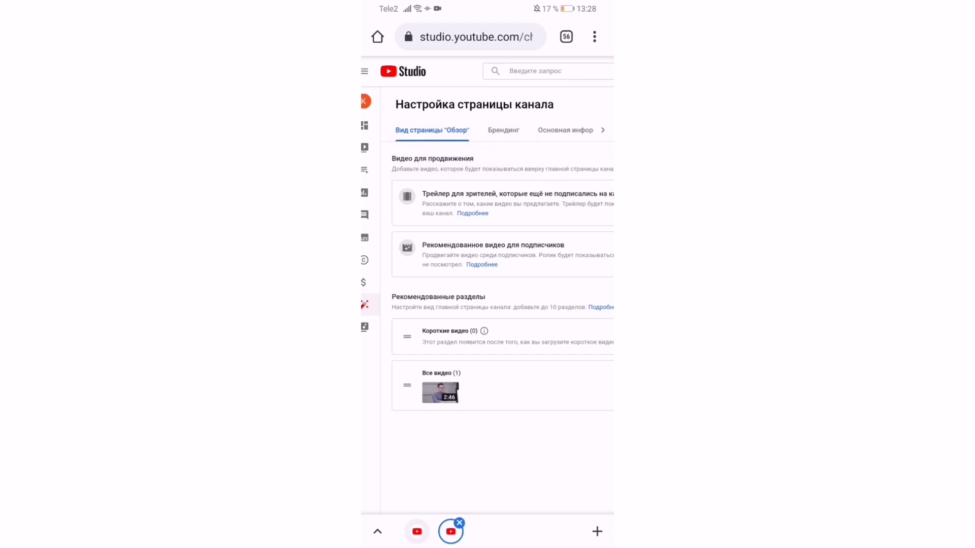
- View the video selection for the non-subscriber channel trailer and close it without choosing a video
drag(573, 455, 438, 476)
click(572, 203)
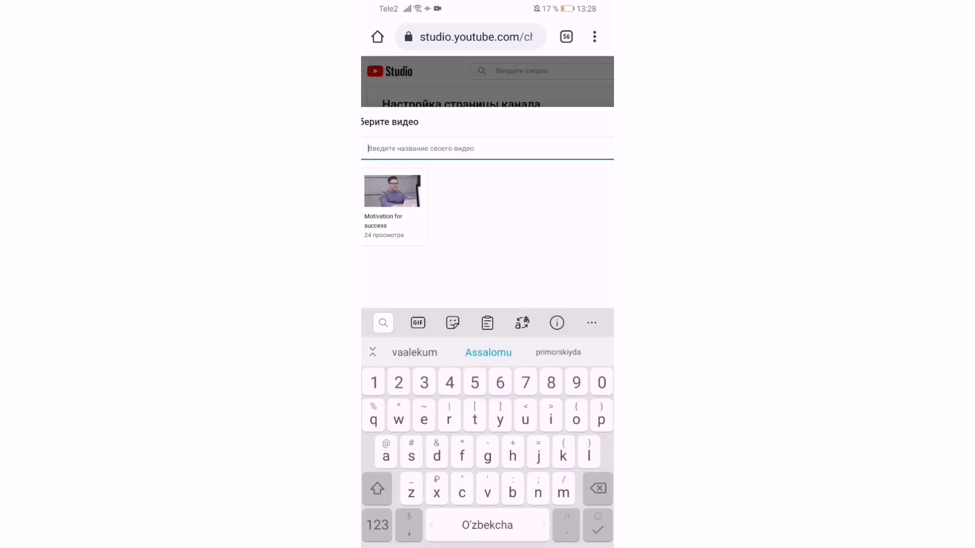
click(601, 233)
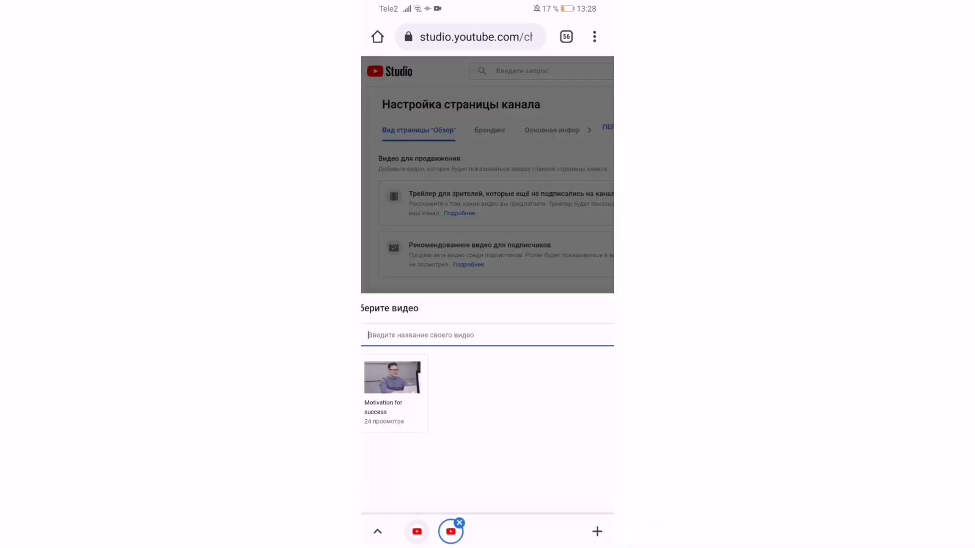
double_click(574, 252)
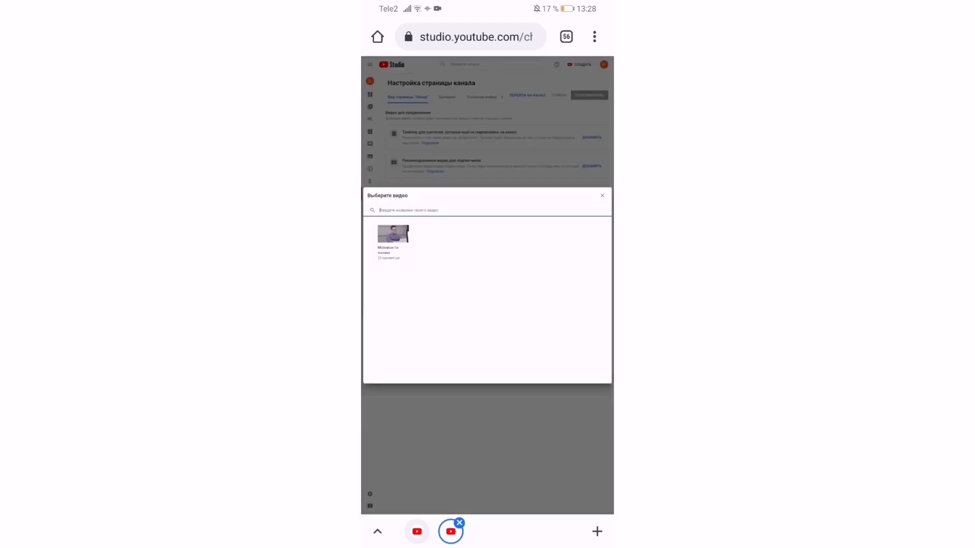
click(602, 195)
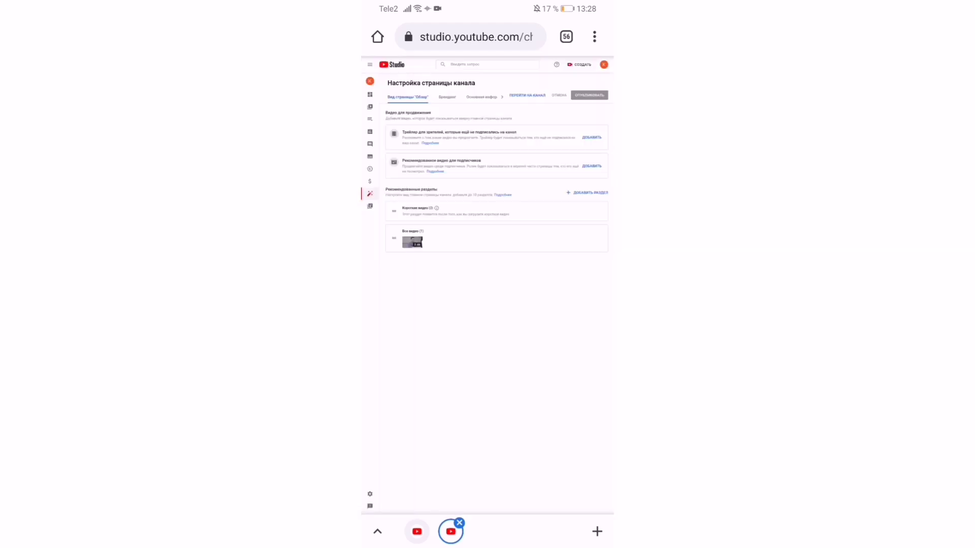
- Look over the promotional videos and featured sections, and show the channel's Branding settings
scroll(491, 309, up, 5)
drag(545, 261, 427, 389)
drag(536, 419, 599, 422)
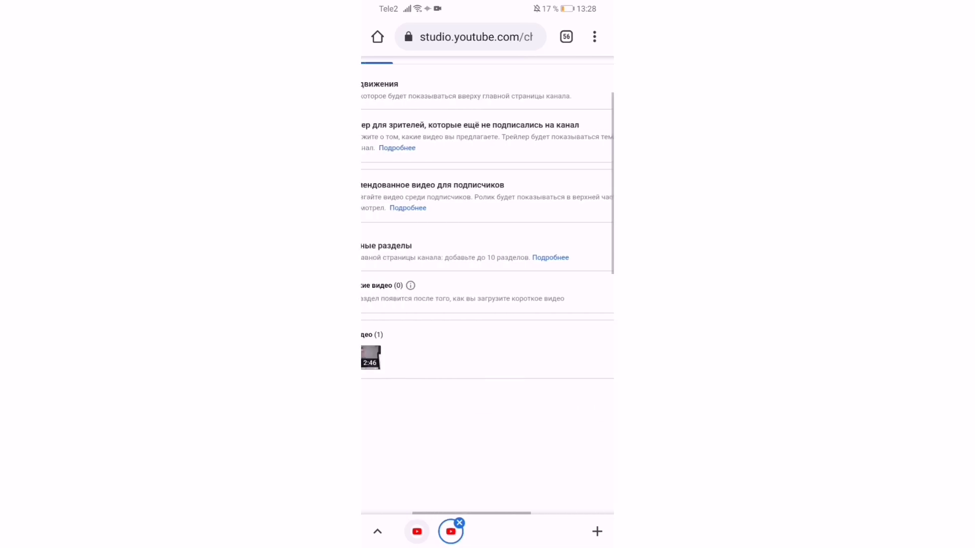
drag(536, 387, 537, 445)
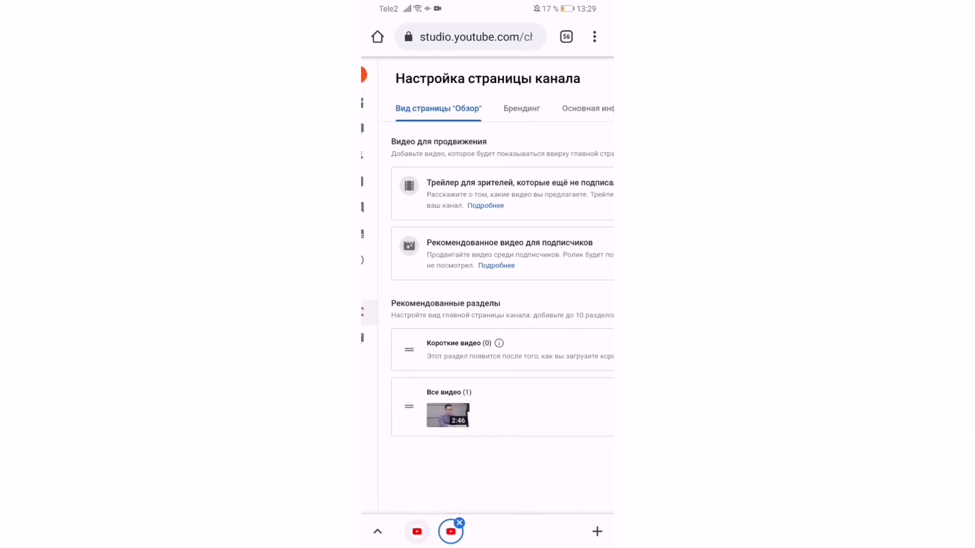
click(521, 108)
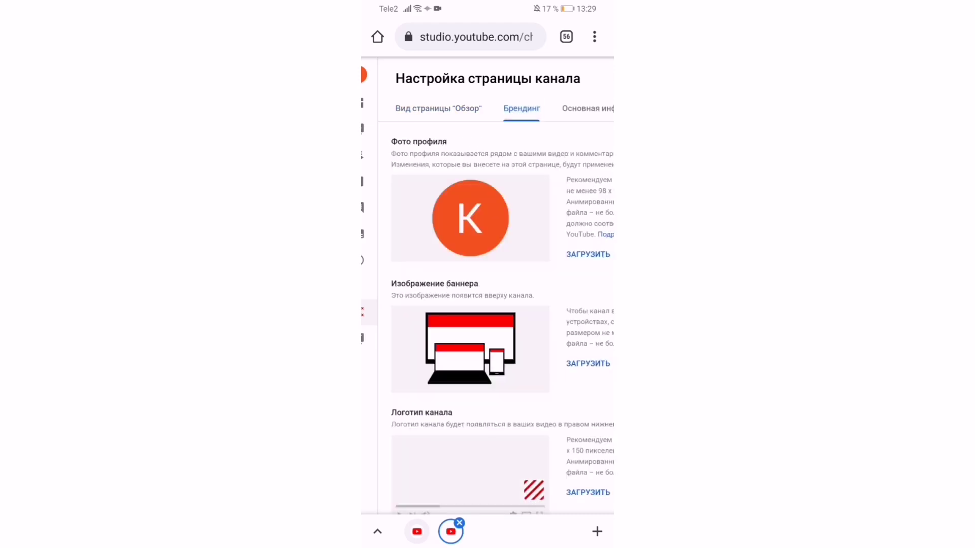
- Bring up the photo picker for the profile picture and leave it without choosing an image
drag(589, 320, 457, 369)
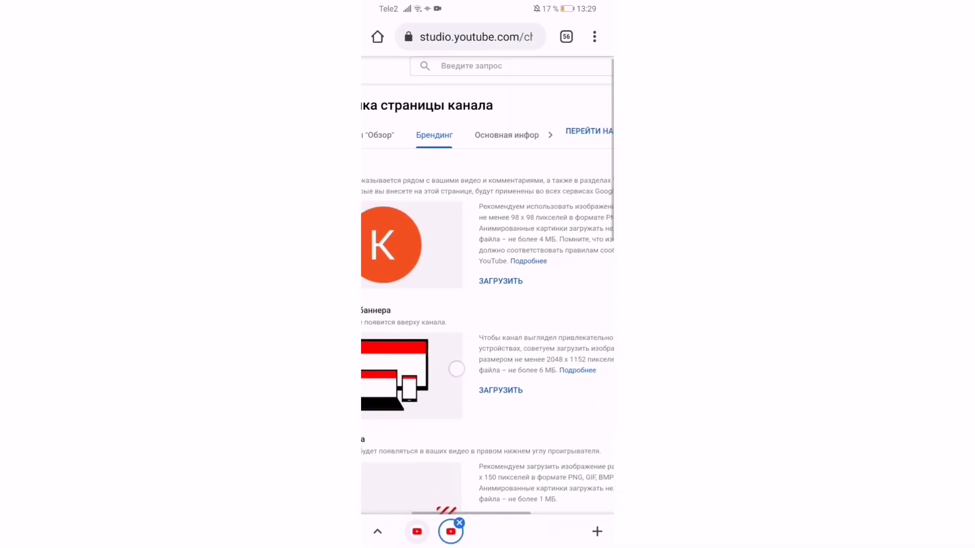
click(500, 281)
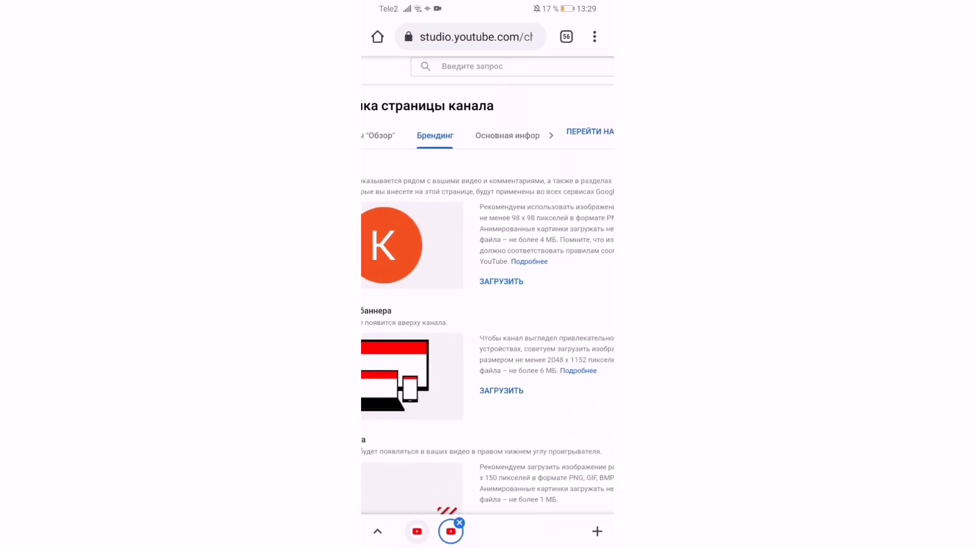
click(501, 281)
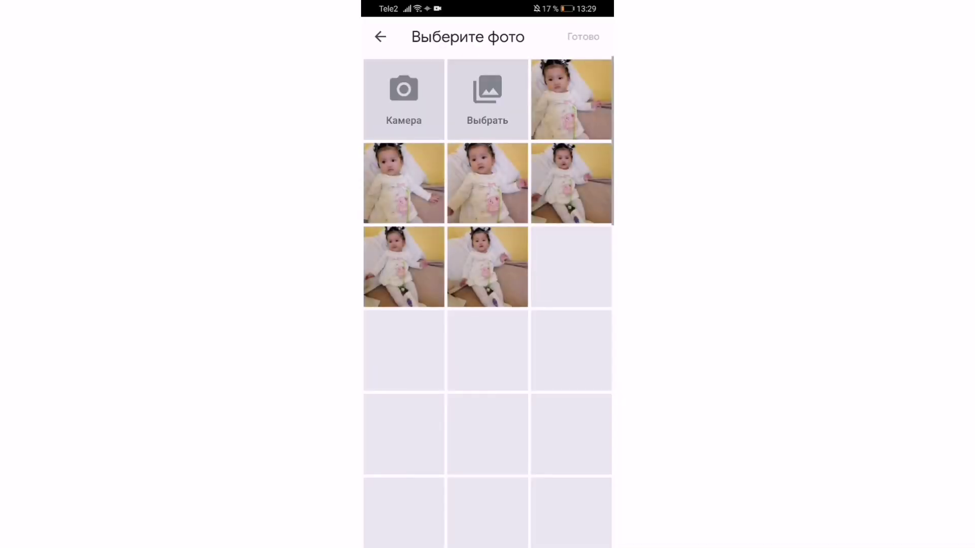
drag(612, 232, 591, 229)
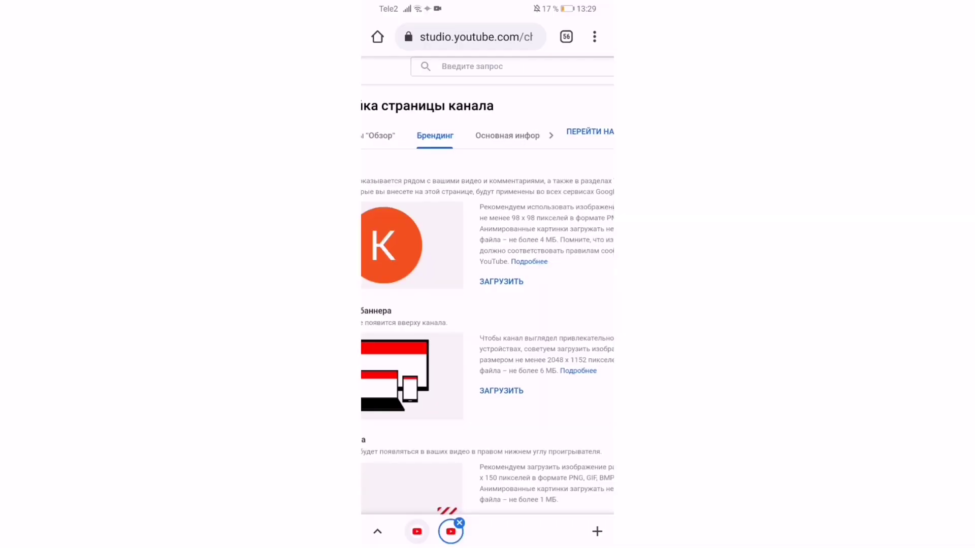
- Look over the banner image and channel logo settings, and view the logo's photo picker without choosing an image
drag(505, 317, 568, 261)
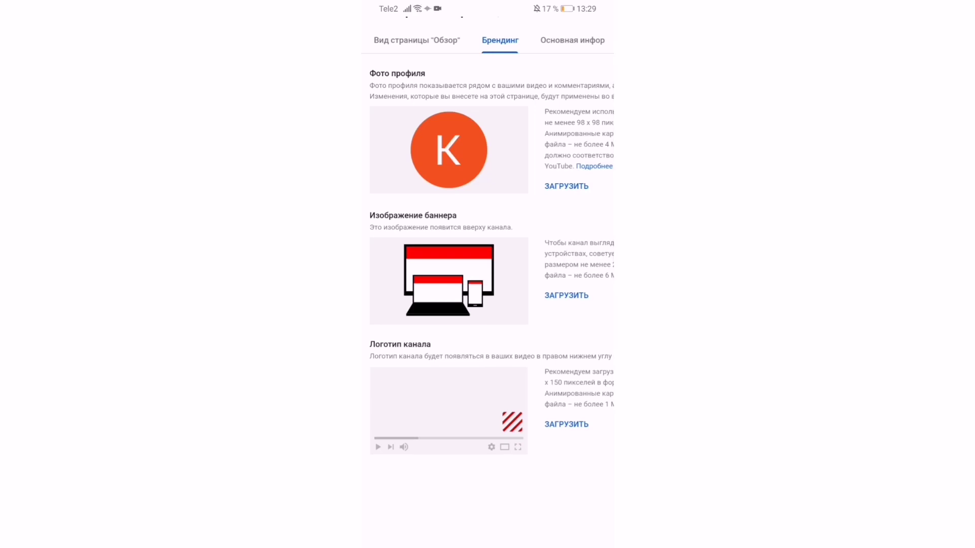
drag(567, 301, 567, 218)
drag(542, 424, 479, 425)
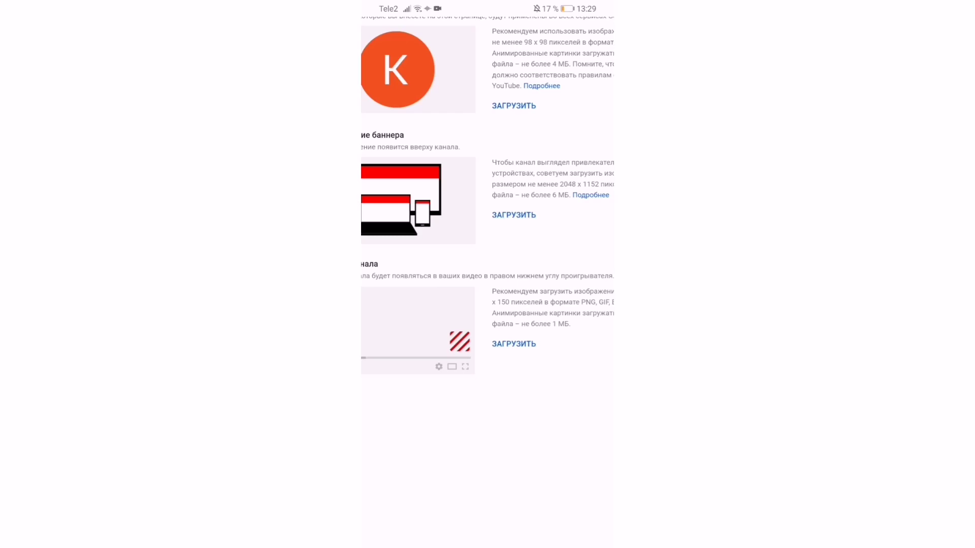
click(513, 343)
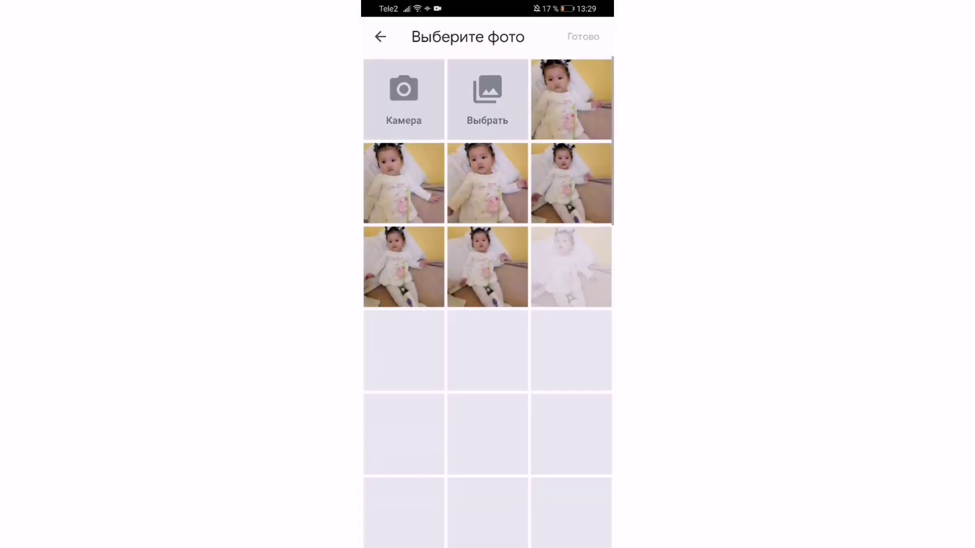
click(382, 40)
- Show the channel's basic information and open the channel name for editing
drag(489, 404, 518, 425)
scroll(492, 403, down, 5)
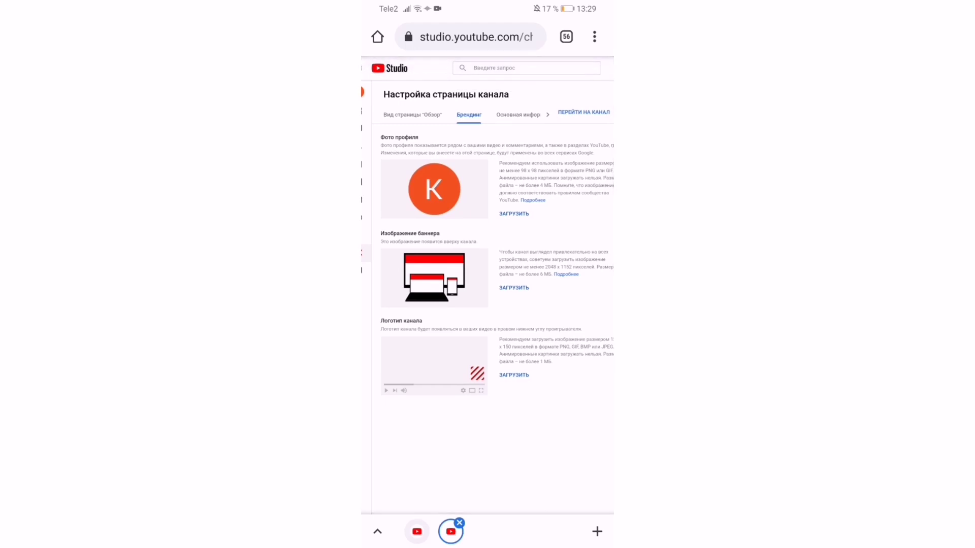
click(521, 114)
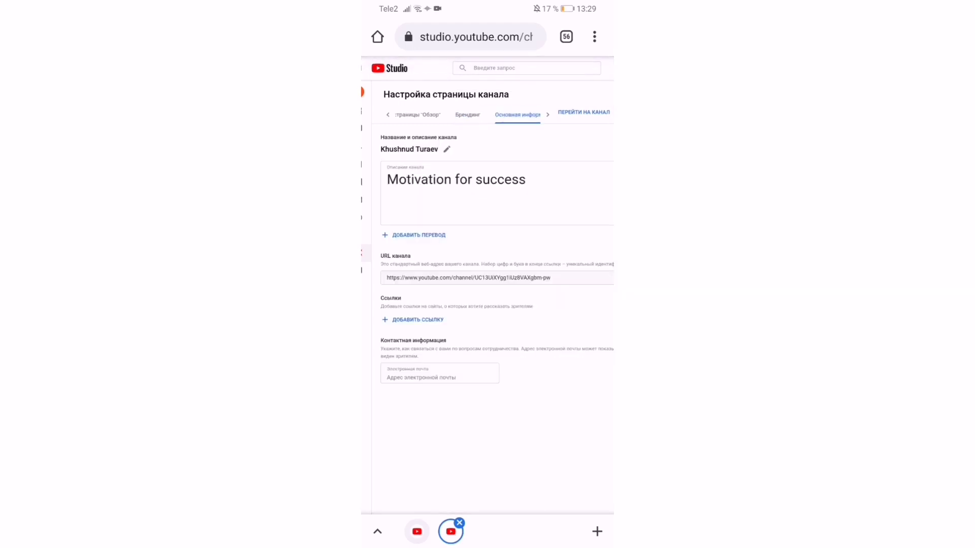
click(447, 149)
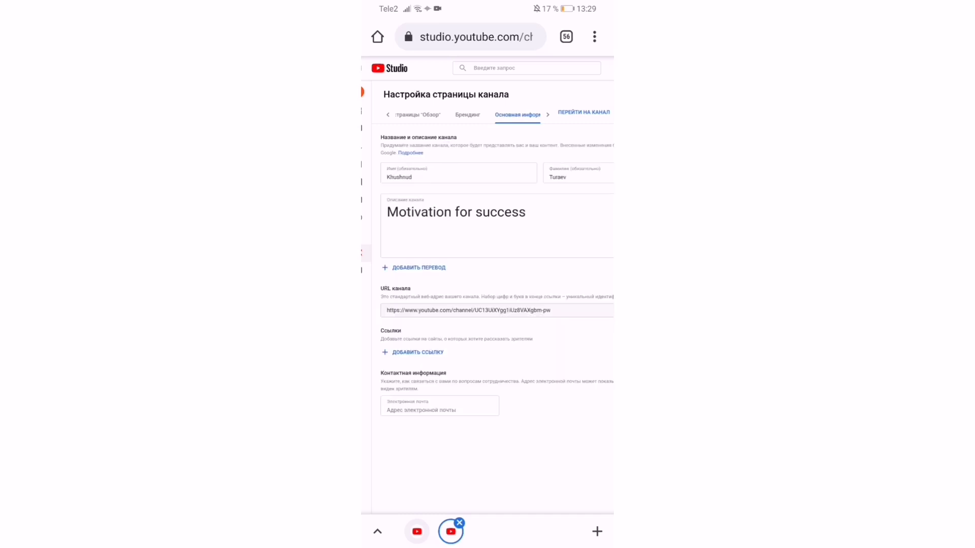
- Delete and retype the last letter of the first name, and look at the last name field
click(411, 177)
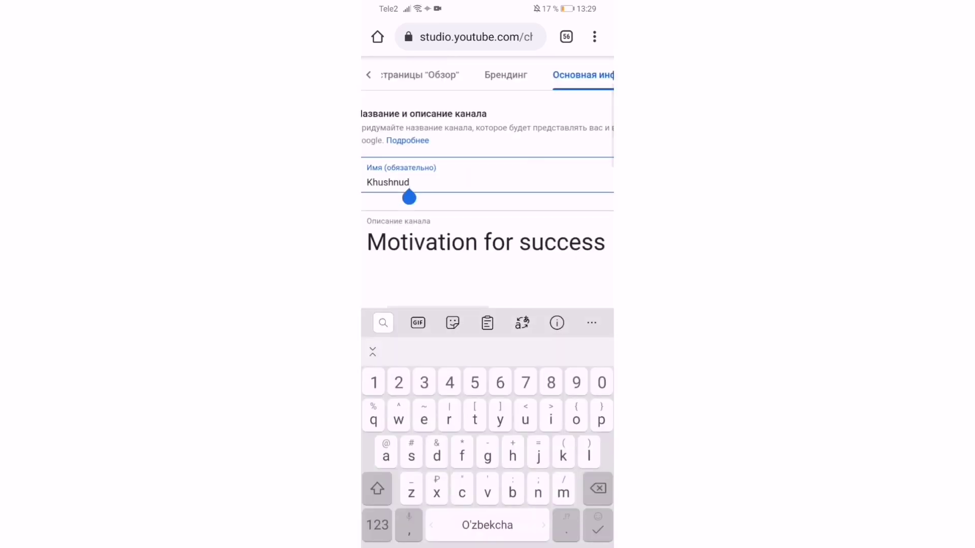
key(BackSpace)
text(d)
click(549, 188)
scroll(487, 203, right, 3)
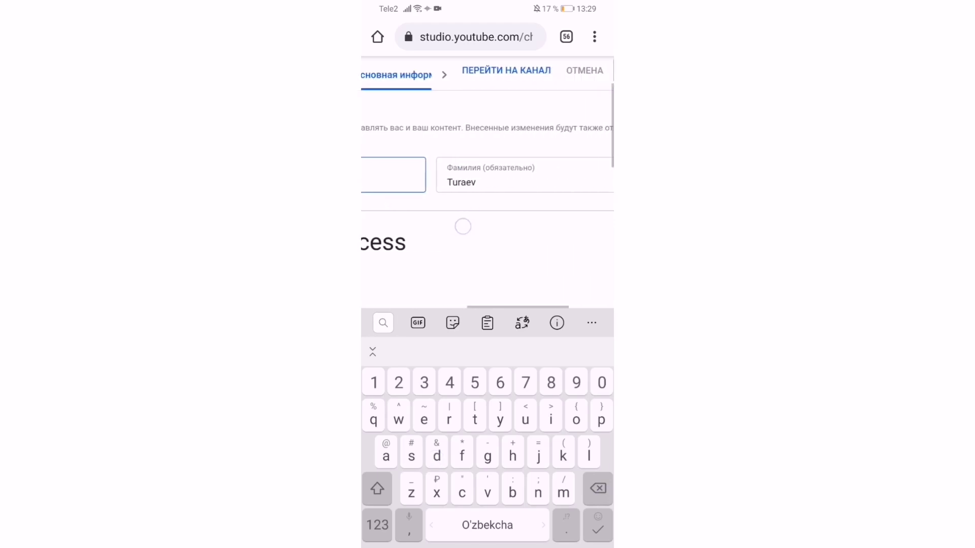
scroll(487, 265, down, 5)
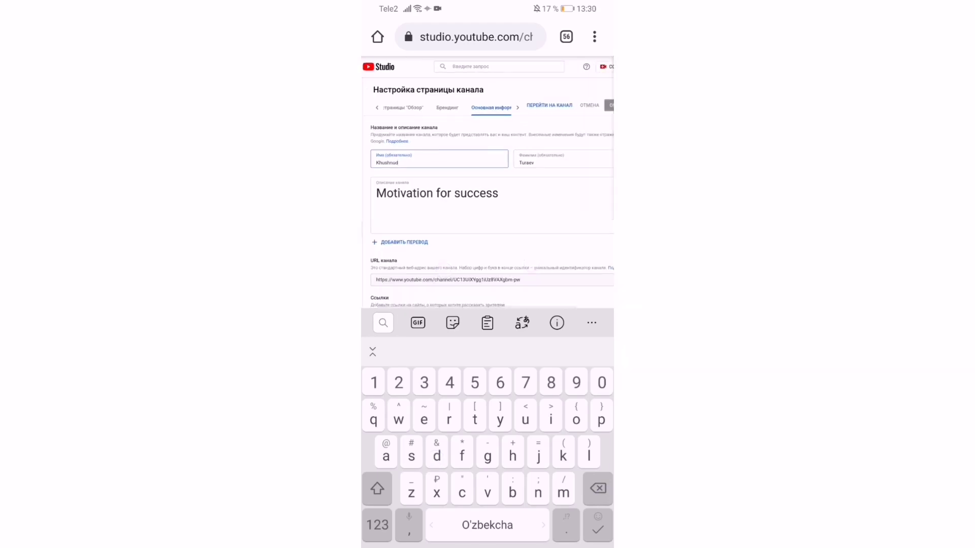
- Enter the channel description field without changing its text, and look over the URL, links and contact sections
click(535, 198)
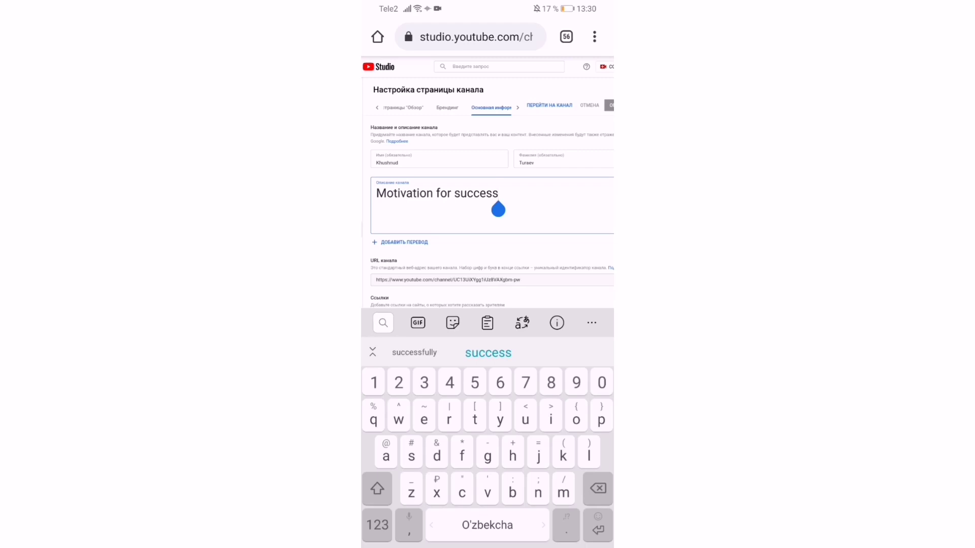
scroll(561, 187, down, 1)
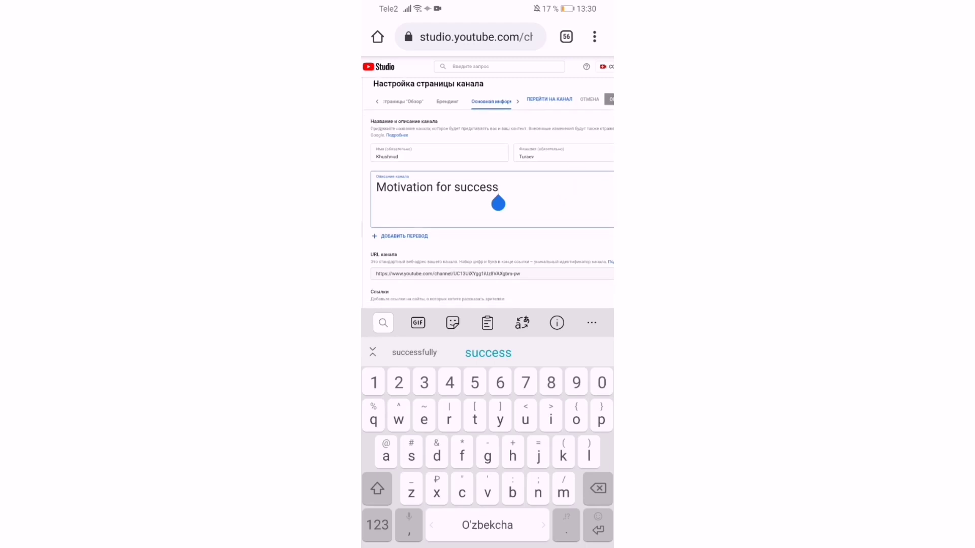
scroll(485, 285, right, 2)
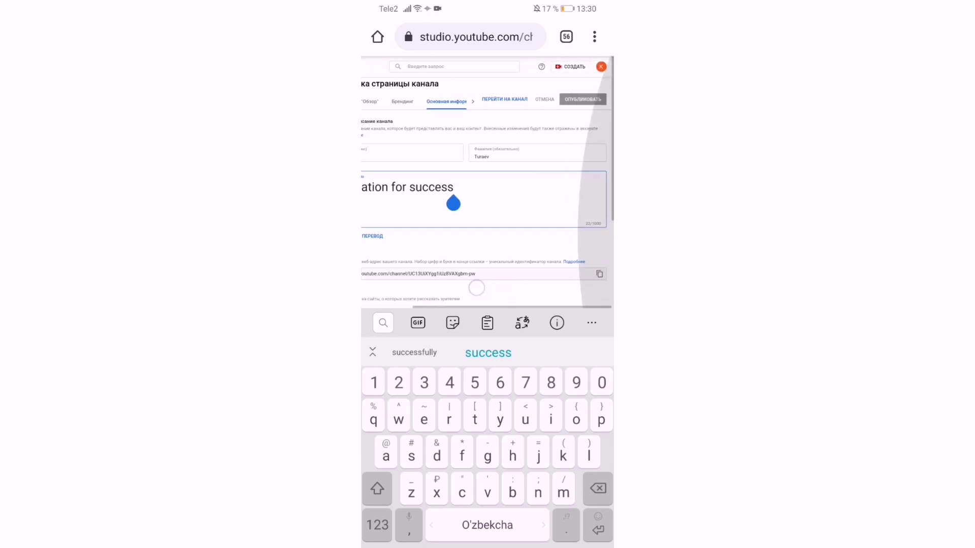
scroll(550, 222, down, 3)
scroll(494, 255, left, 3)
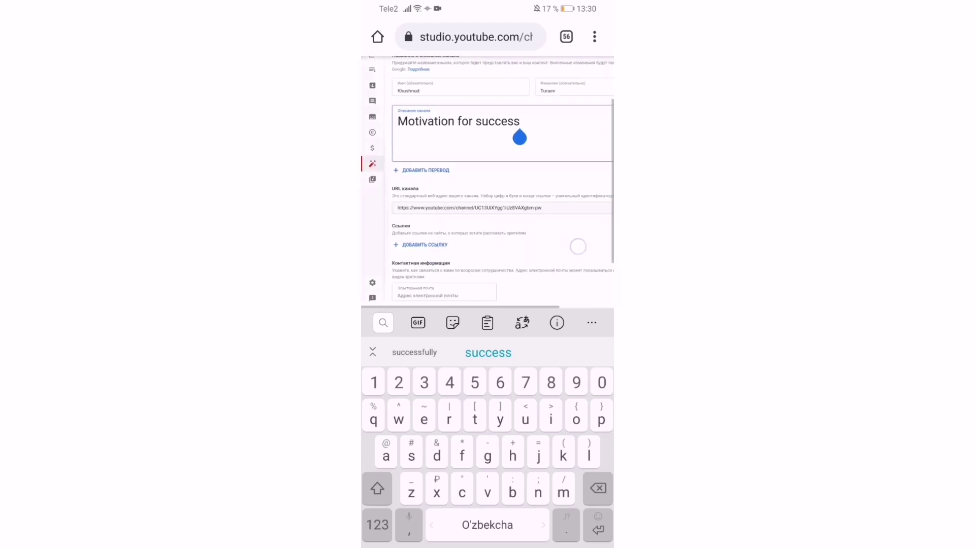
- Add a new channel link and title it "Telegram"
click(425, 245)
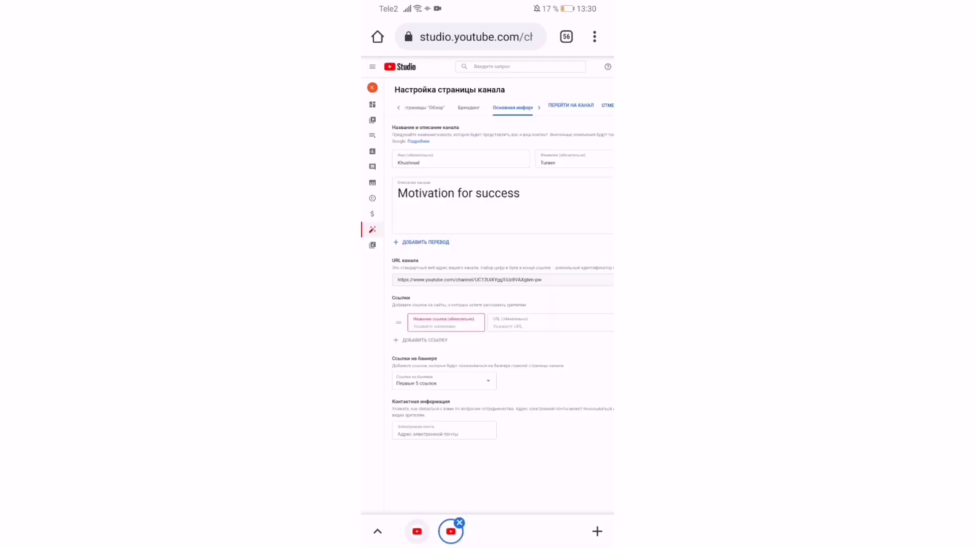
click(483, 381)
click(403, 477)
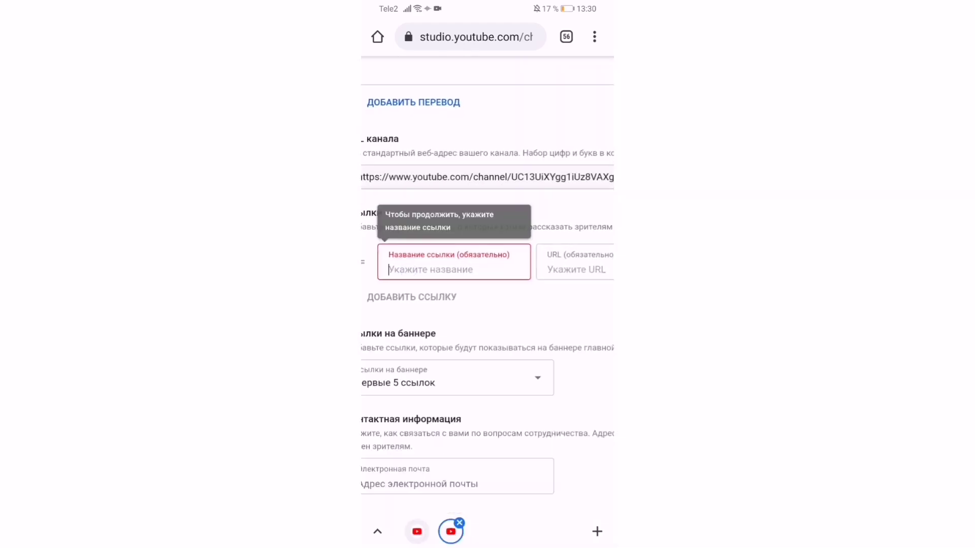
text(Telegram)
- Enter the beginning of the Telegram link's URL as "t. me/@", inserting the slash before the at sign
click(583, 293)
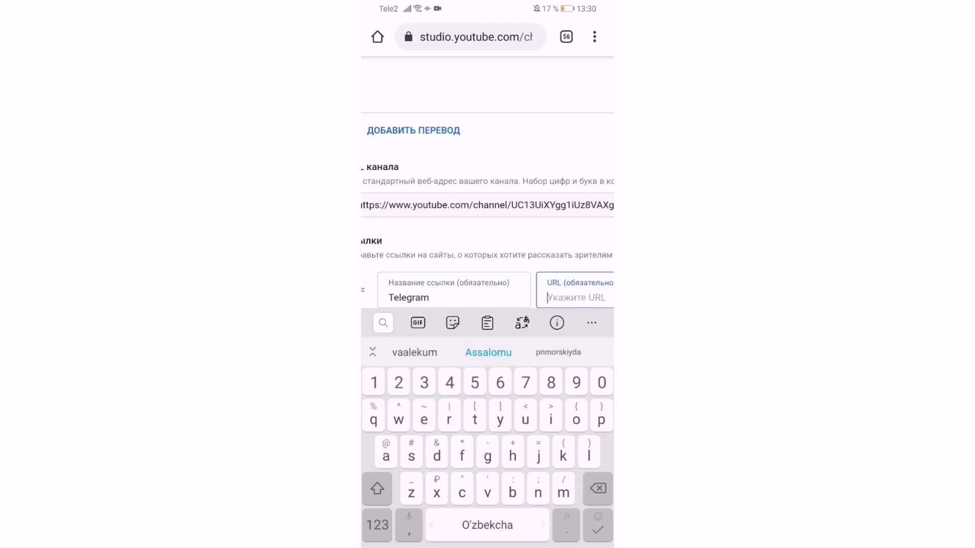
text(t. me)
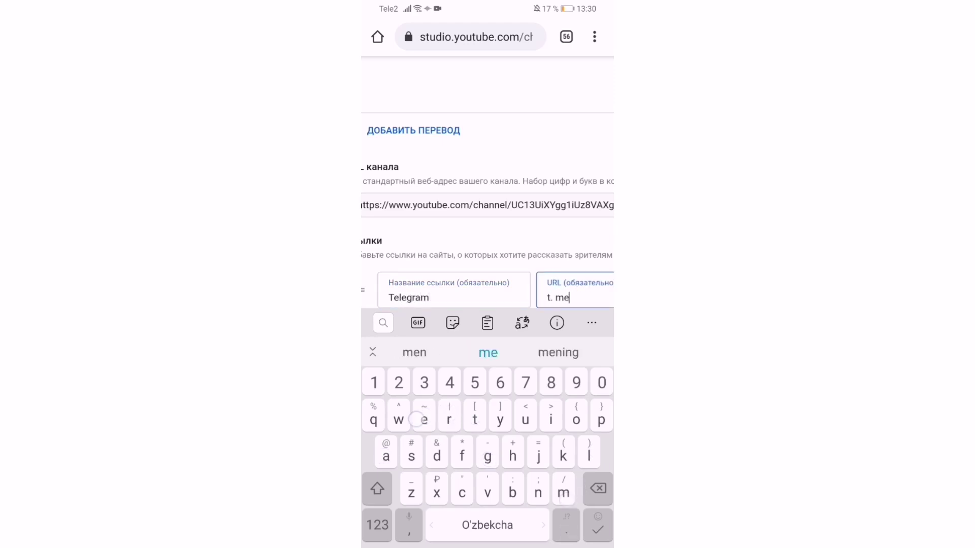
click(377, 525)
text(@)
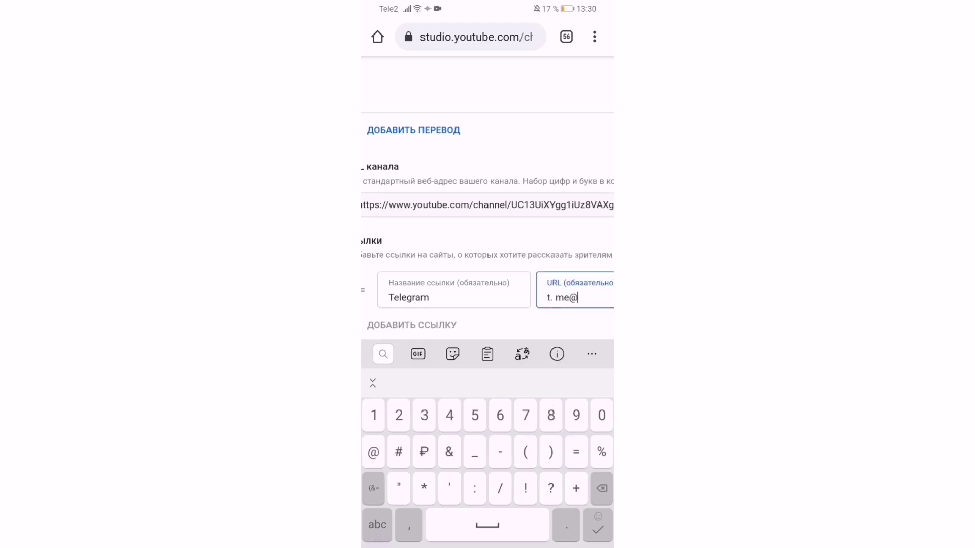
click(376, 526)
click(377, 525)
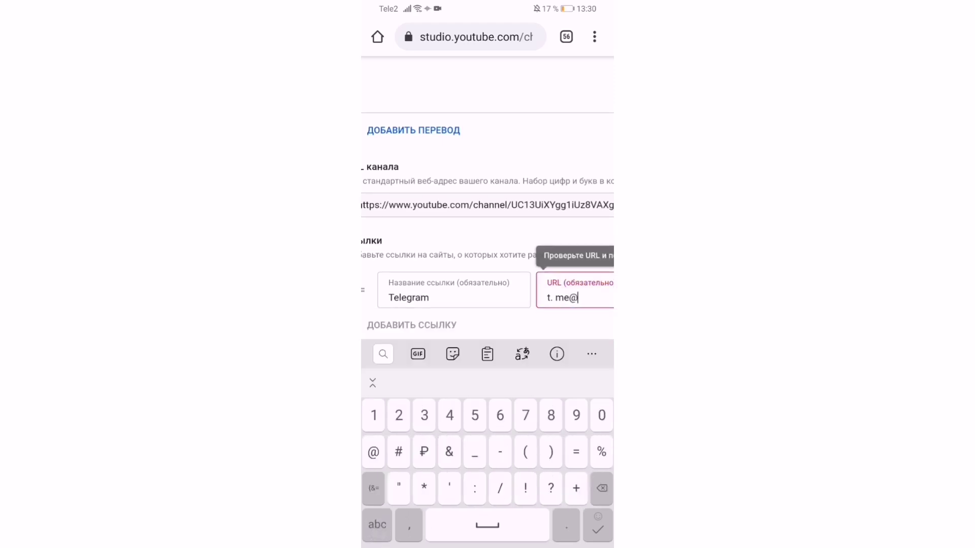
click(569, 298)
text(/)
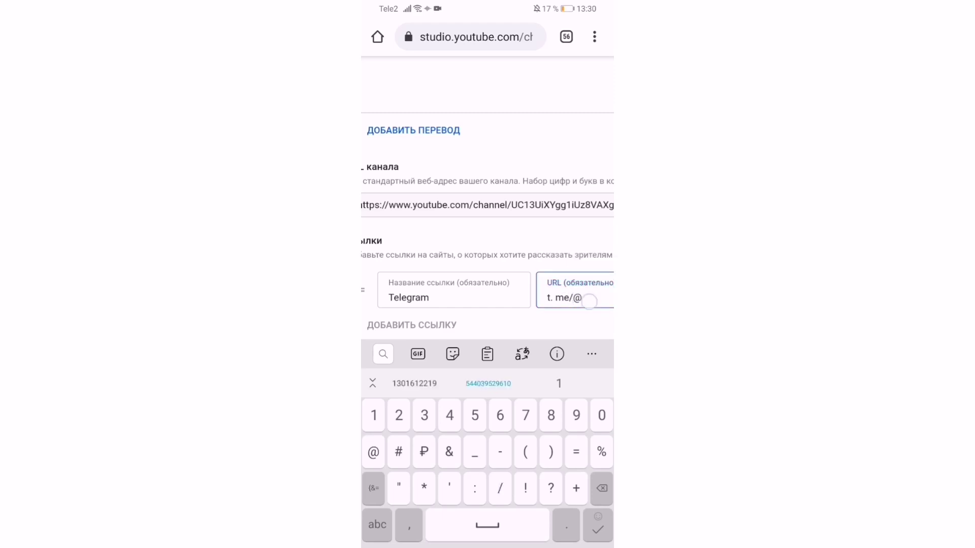
click(377, 525)
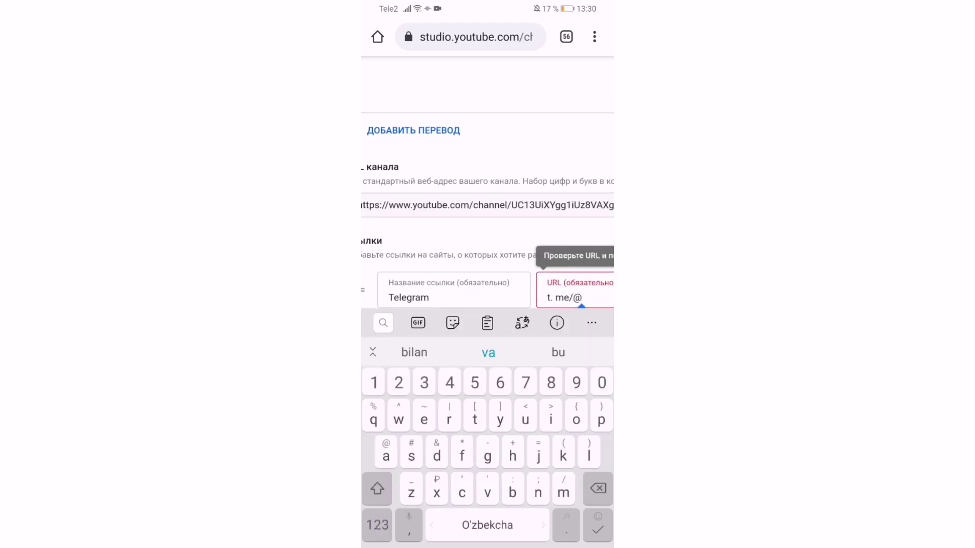
- Complete the Telegram URL with the channel owner's username and remove the space after "t."
text(Xishnud)
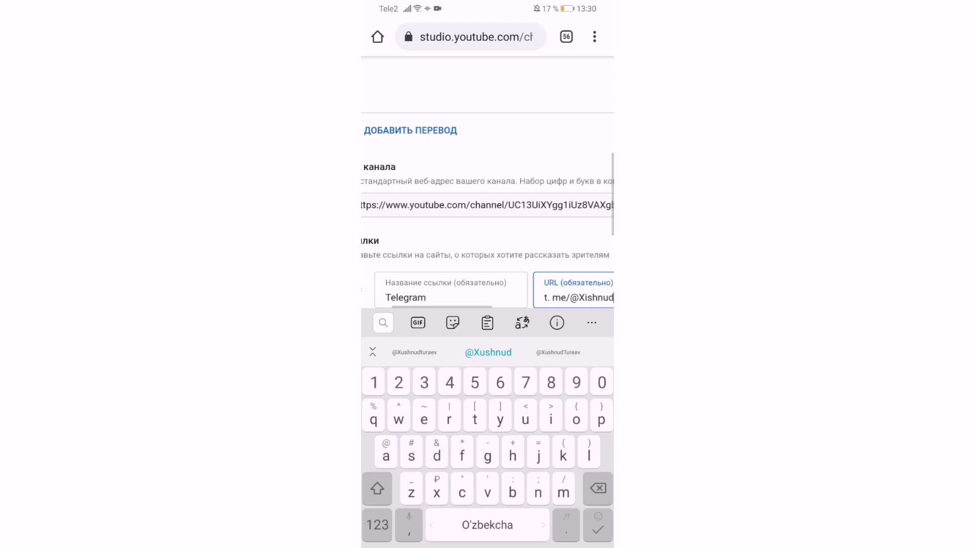
click(488, 352)
click(598, 488)
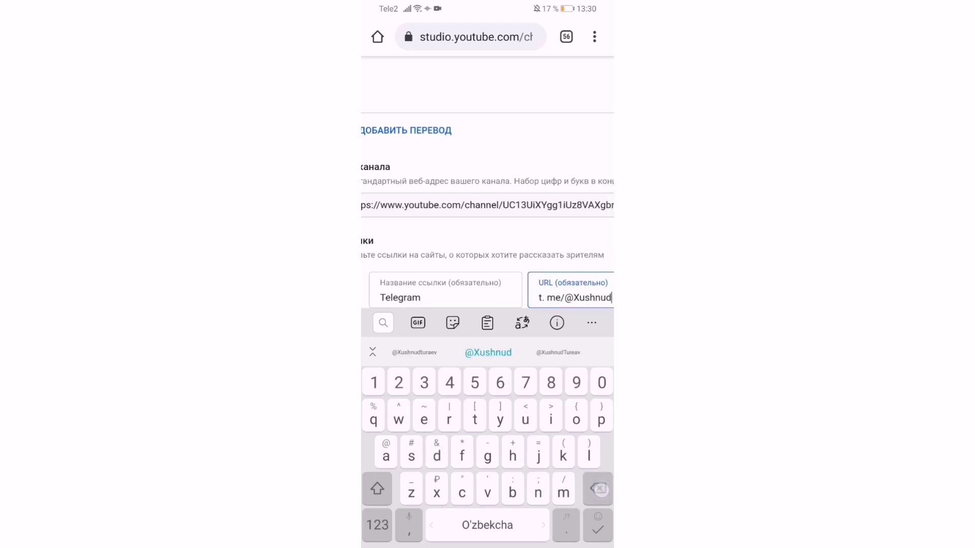
text(91)
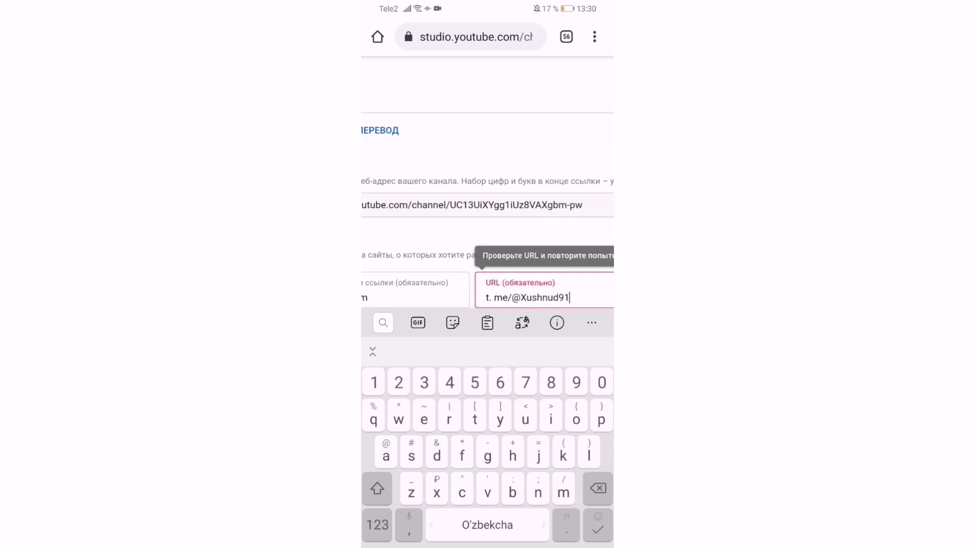
click(493, 297)
key(BackSpace)
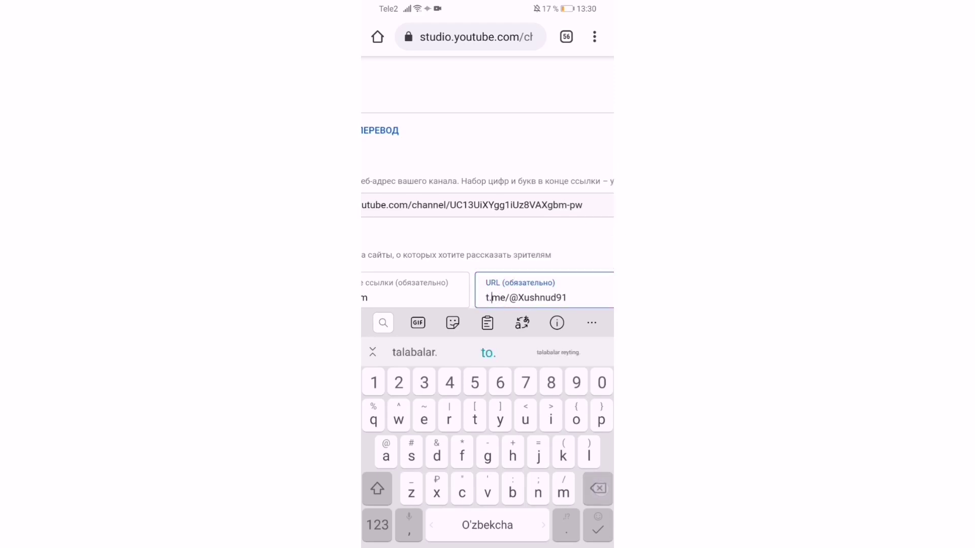
- Publish the changes to the channel's basic information with the new Telegram link
scroll(488, 223, down, 5)
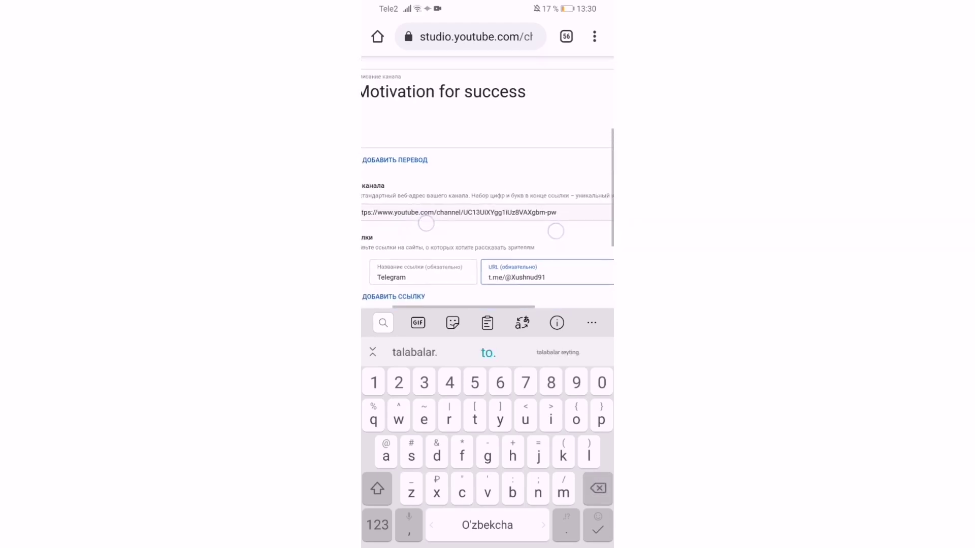
scroll(487, 224, down, 5)
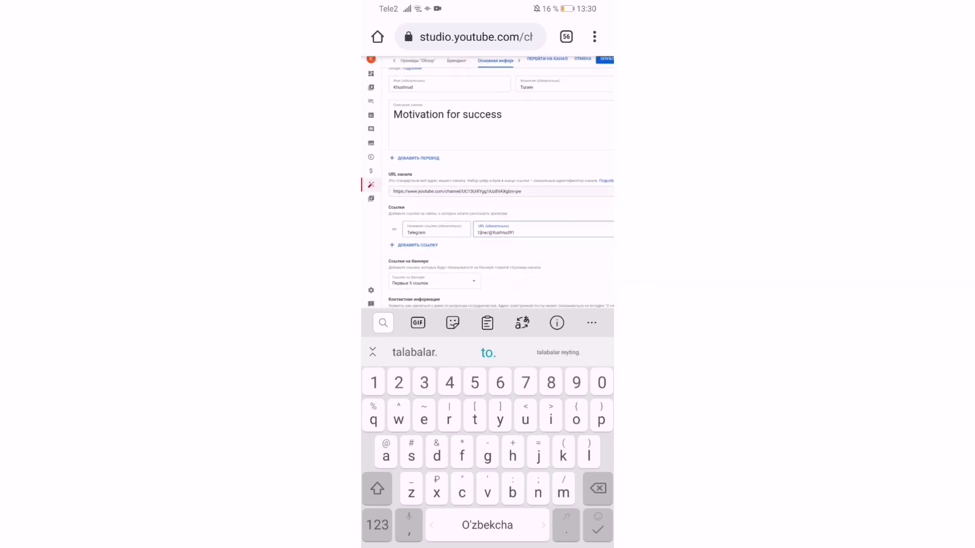
drag(538, 226, 528, 278)
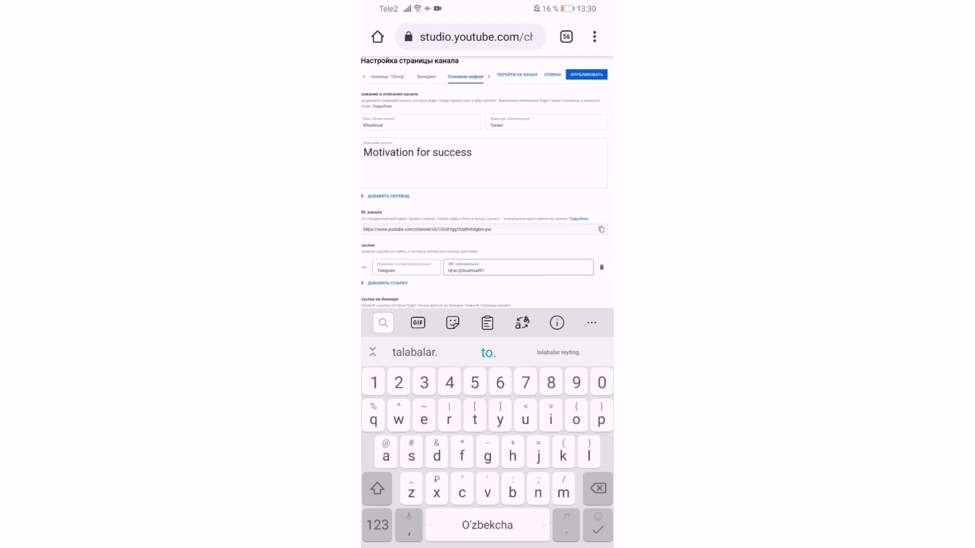
click(586, 74)
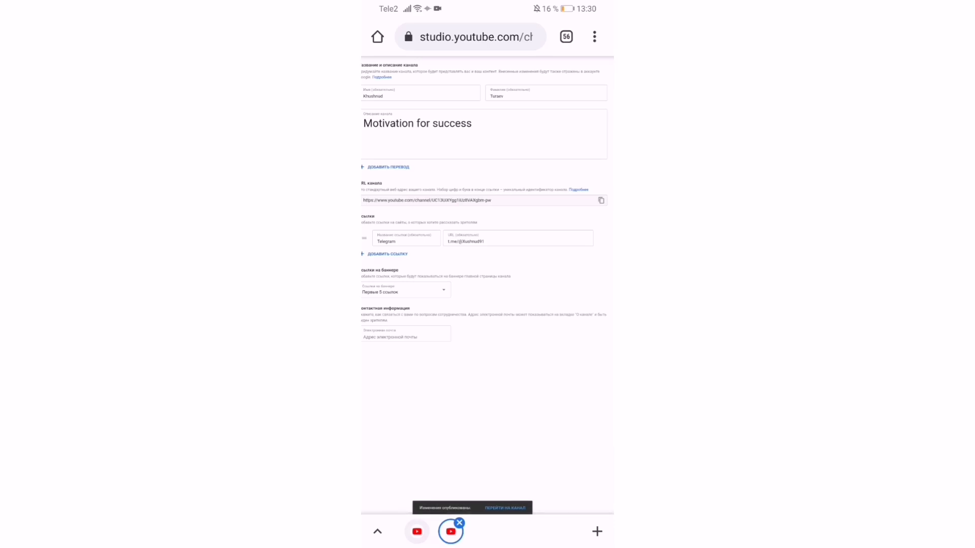
- Examine the options for how many links are shown on the channel banner, and close the list
drag(525, 409, 565, 399)
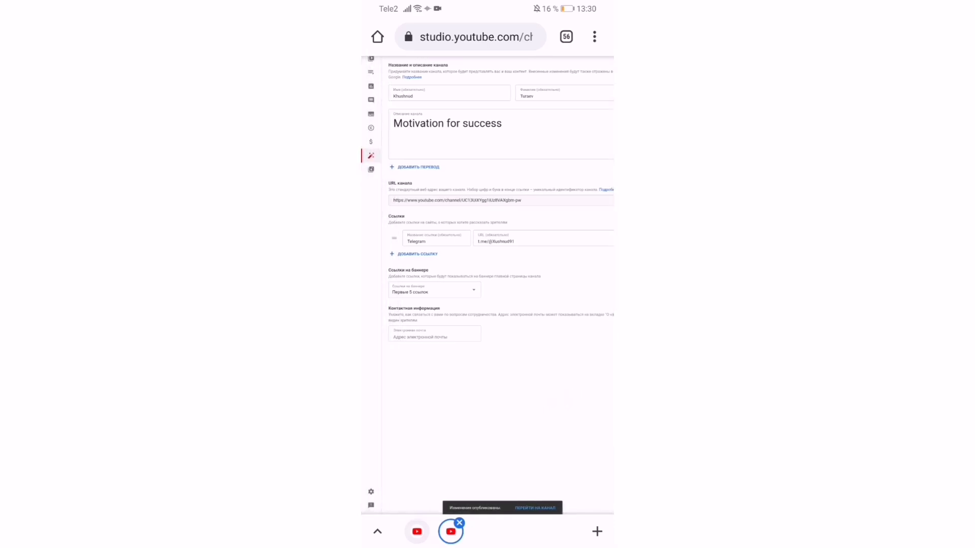
click(472, 289)
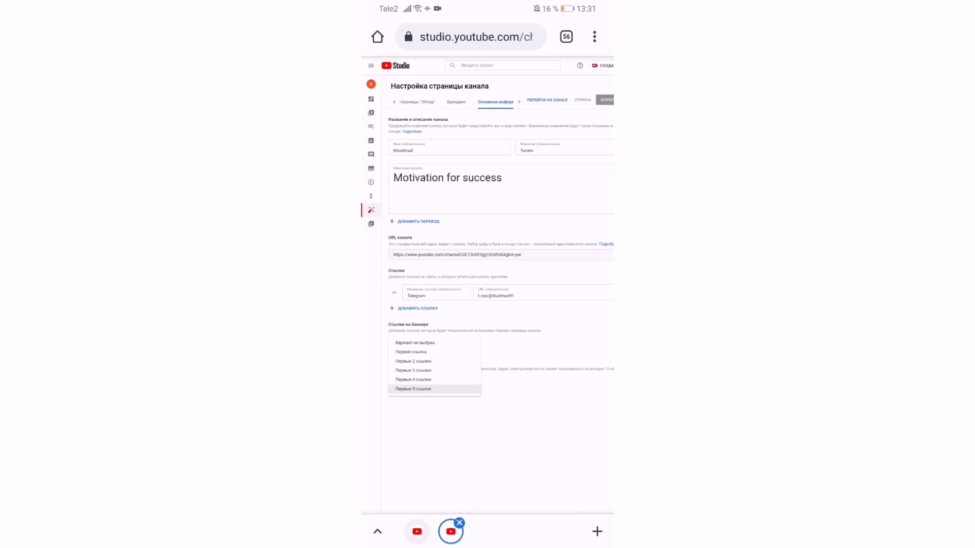
click(460, 428)
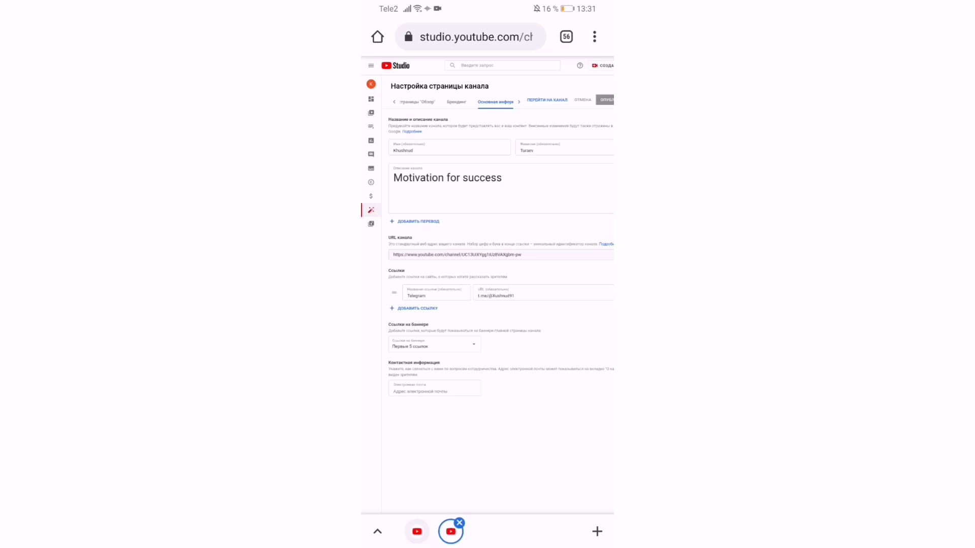
- Go to the channel in the YouTube app and view its About section with the description and link
drag(560, 305, 479, 377)
click(602, 65)
click(544, 99)
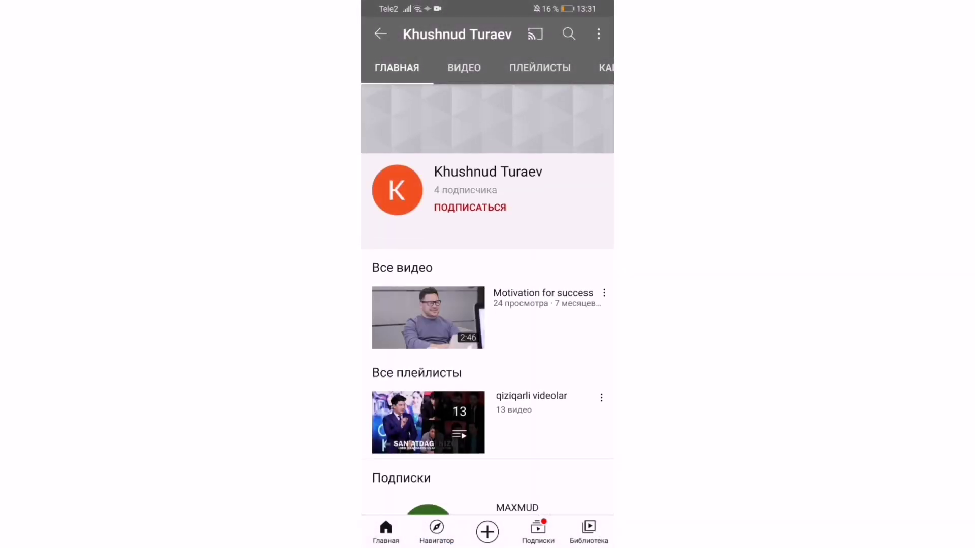
mouse_move(570, 403)
mouse_down()
mouse_move(570, 337)
mouse_move(555, 445)
mouse_move(577, 322)
mouse_move(577, 213)
mouse_move(558, 391)
mouse_up()
drag(515, 67, 399, 67)
click(569, 60)
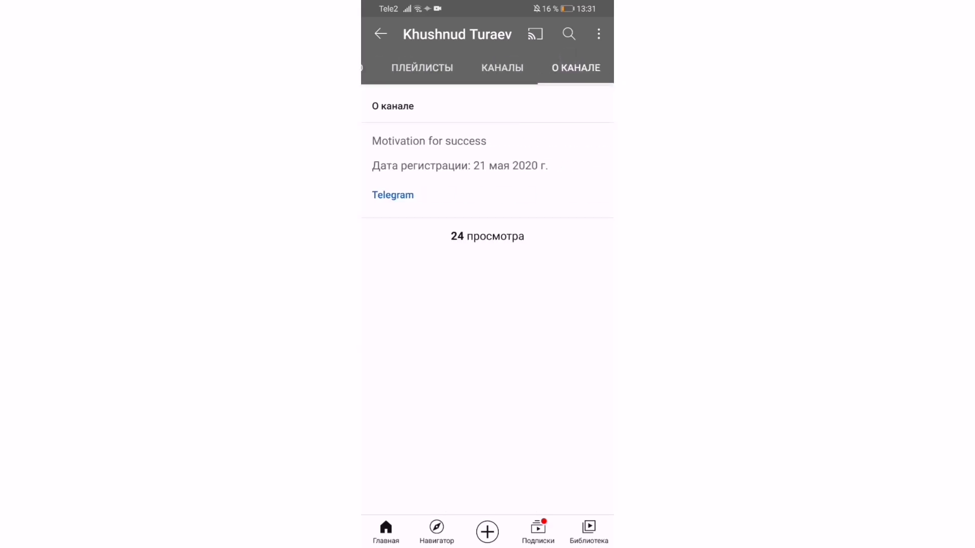